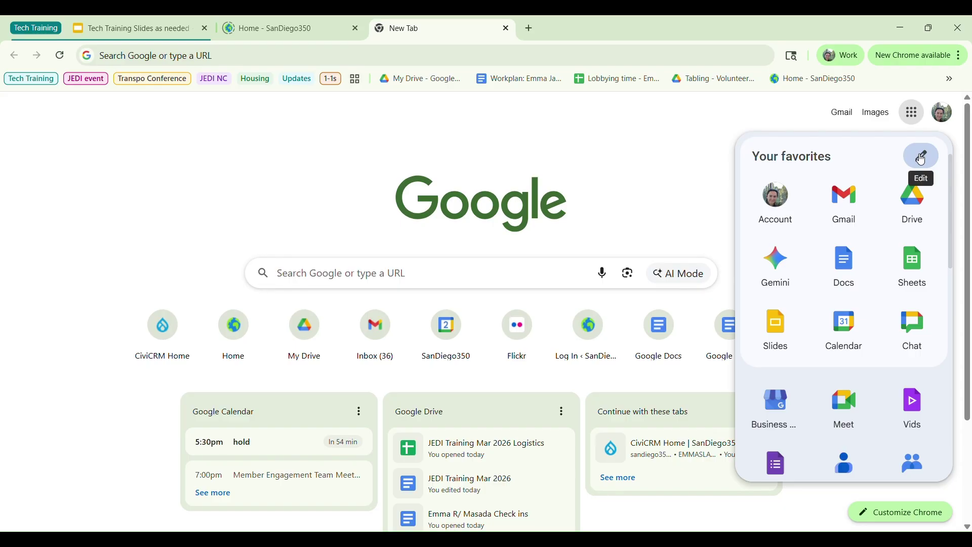
Step: Edit the Google apps favorites so Meet sits directly after Drive, and save the new arrangement
{"action": "left_click", "coordinate": [923, 160]}
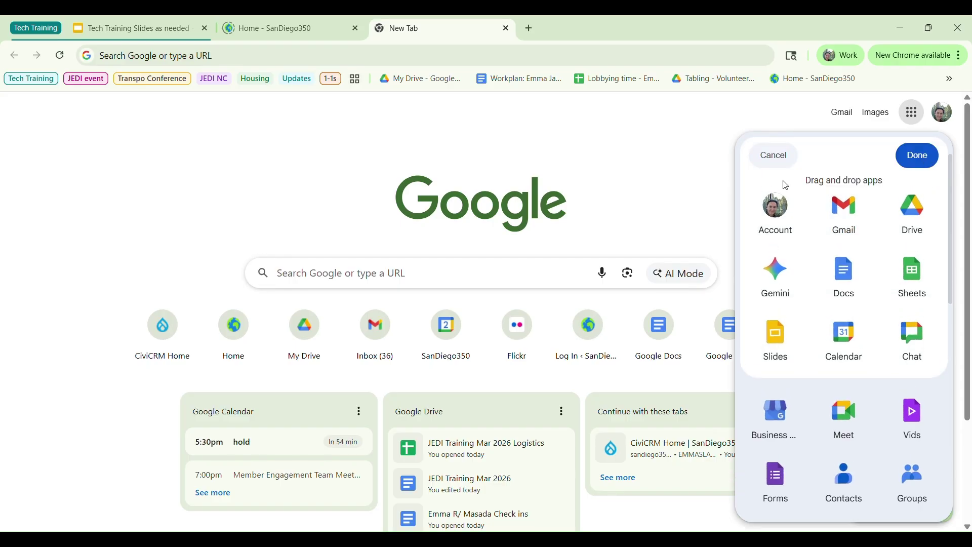
{"action": "left_click_drag", "start_coordinate": [845, 413], "coordinate": [780, 283]}
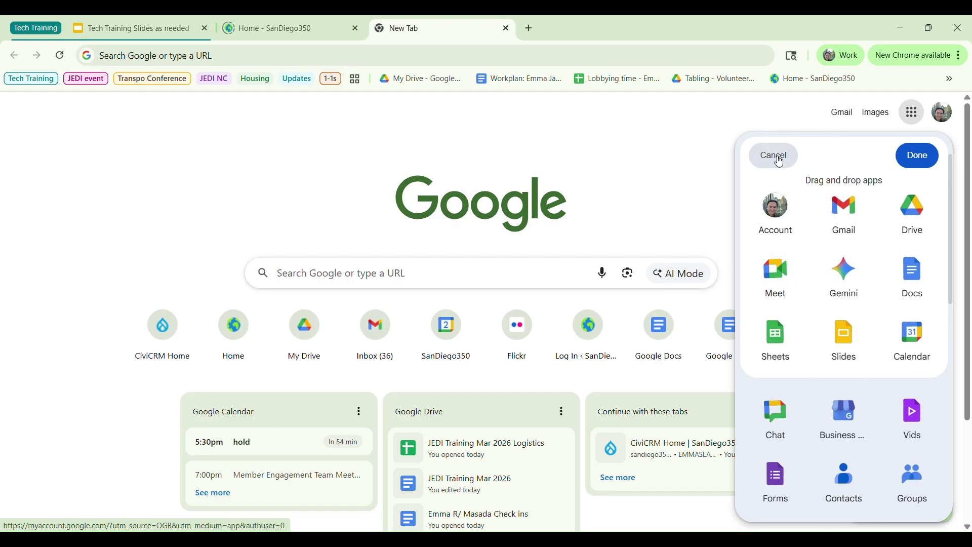
{"action": "left_click", "coordinate": [911, 166]}
Step: Open the Member Resources page from the footer of the SanDiego350 website
{"action": "key", "text": "ctrl+shift+Tab"}
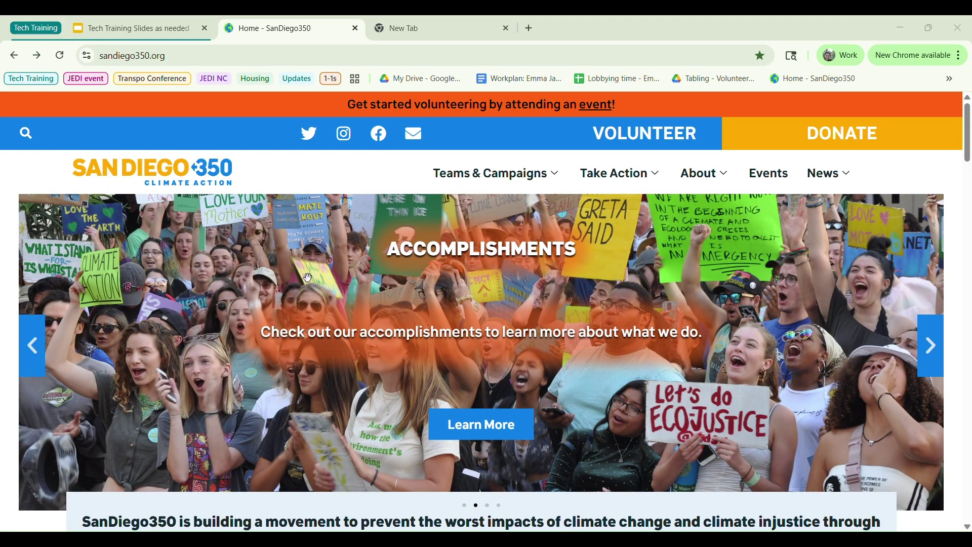
{"action": "scroll", "coordinate": [418, 310], "scroll_direction": "down", "scroll_amount": 20}
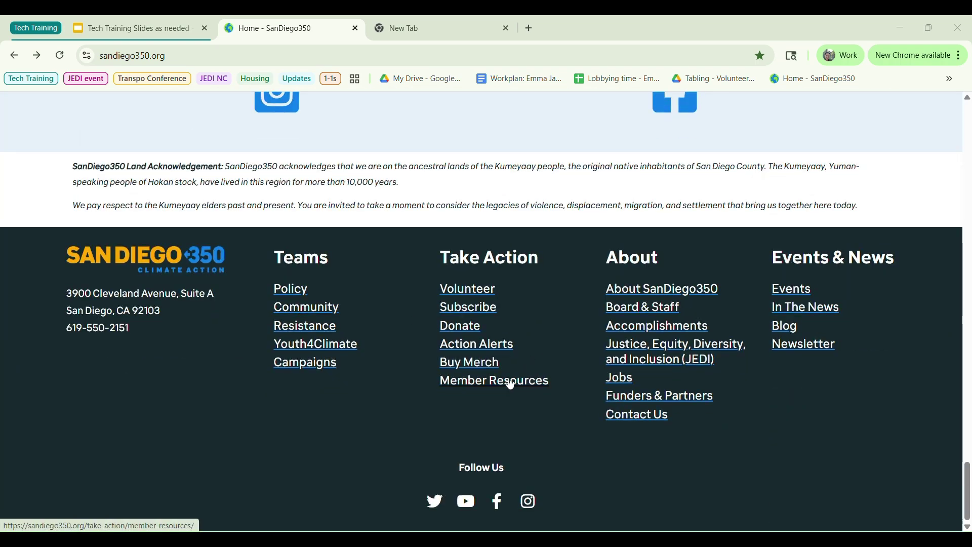
{"action": "left_click", "coordinate": [540, 387]}
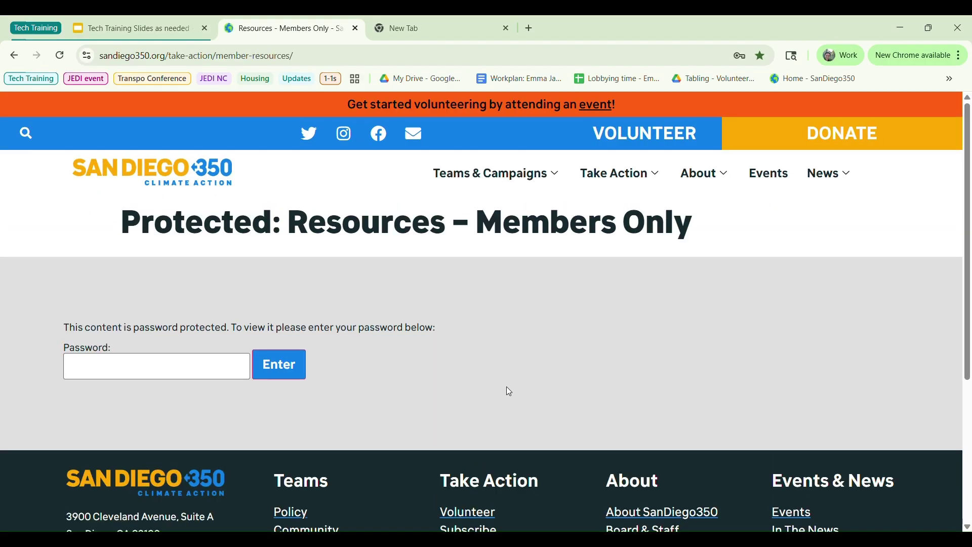
Step: Unlock the members-only resources page by entering the page password
{"action": "left_click", "coordinate": [131, 362]}
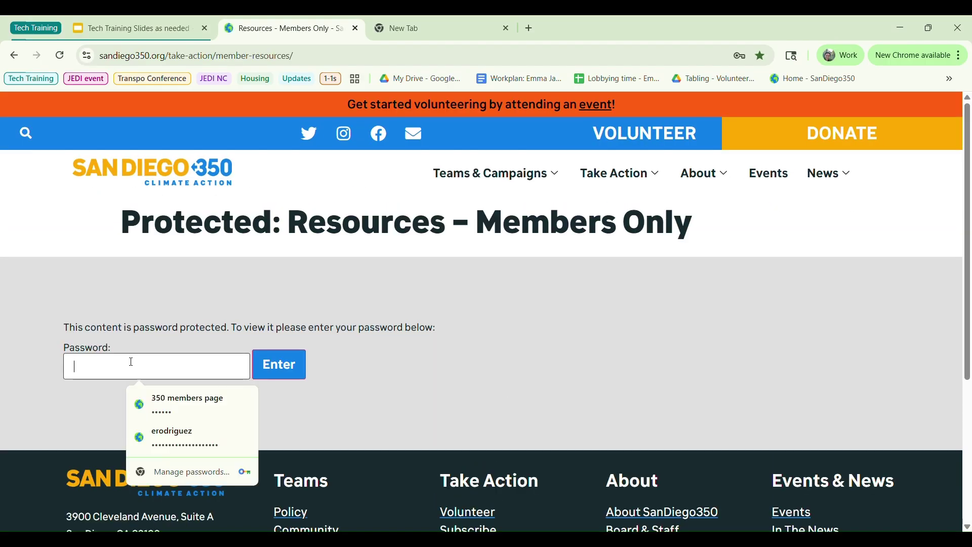
{"action": "type", "text": "••••"}
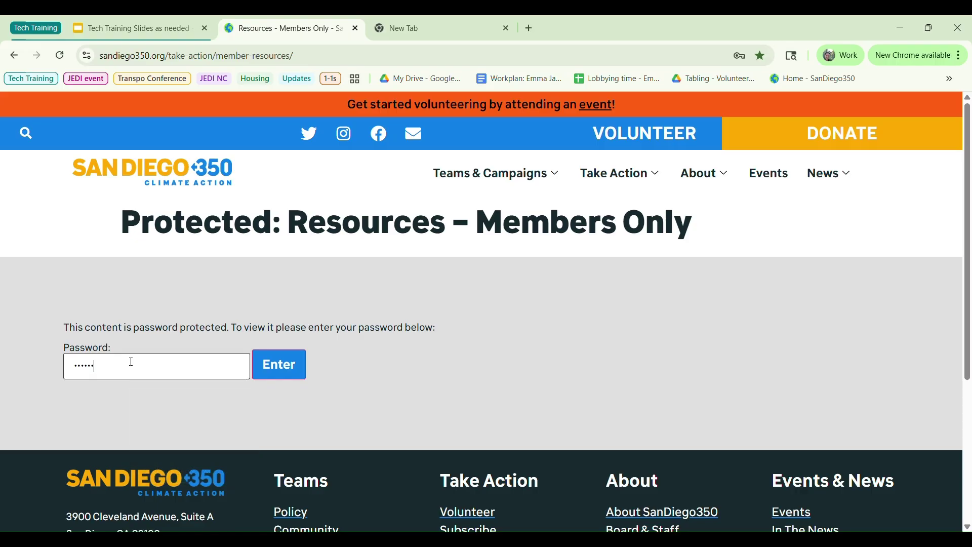
{"action": "left_click", "coordinate": [272, 378]}
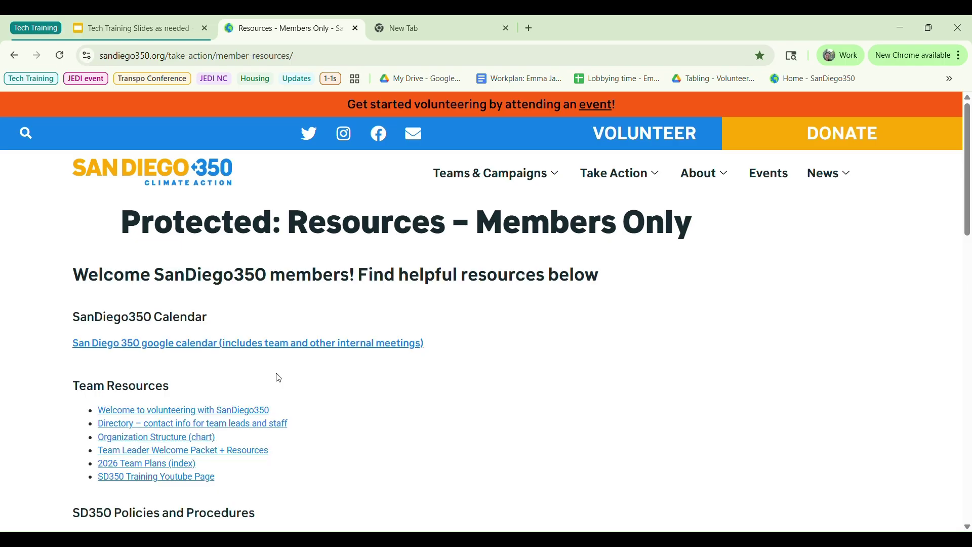
Step: Open the San Diego 350 google calendar linked on the members page and add it to Google Calendar
{"action": "left_click", "coordinate": [106, 349]}
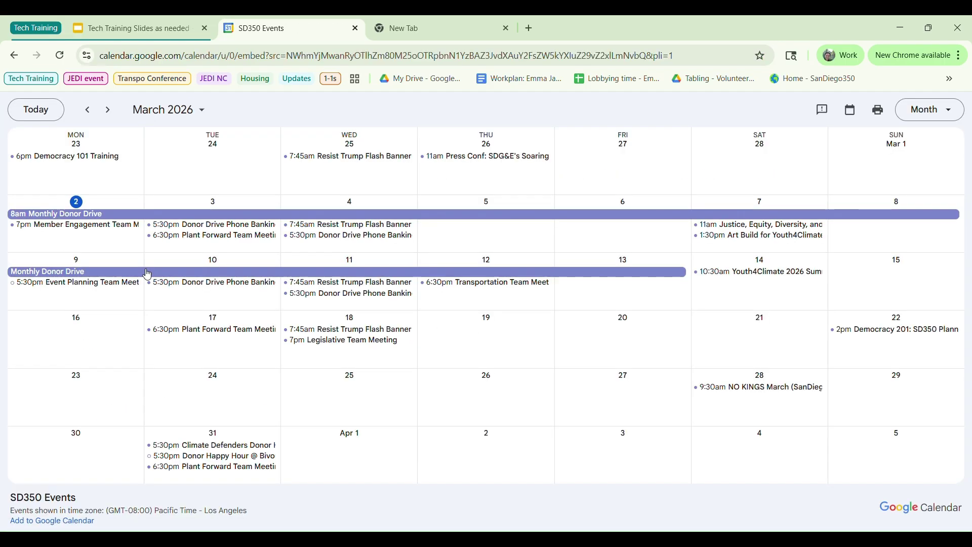
{"action": "left_click", "coordinate": [62, 522]}
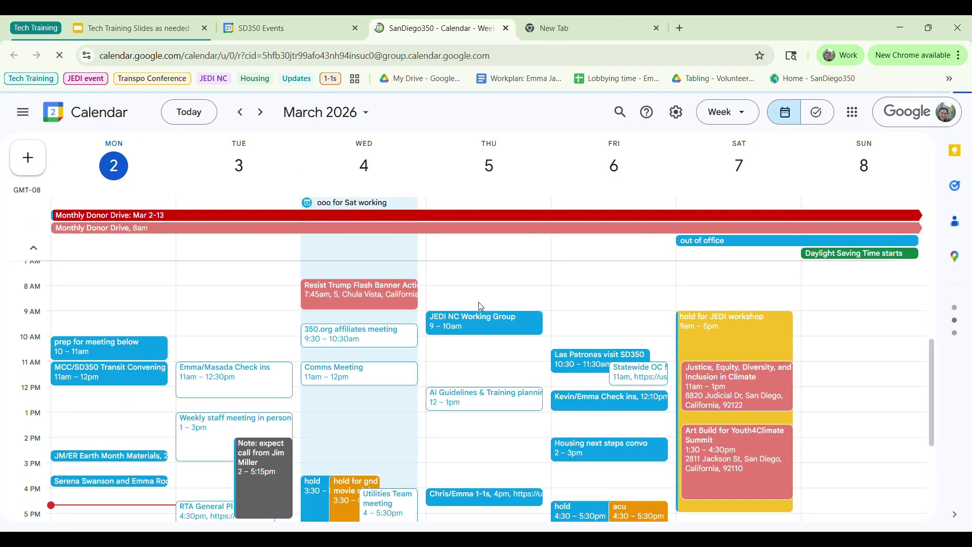
Step: Return to the members-only resources page and look through its team, policy, communications, onboarding and equipment resources
{"action": "left_click", "coordinate": [276, 27]}
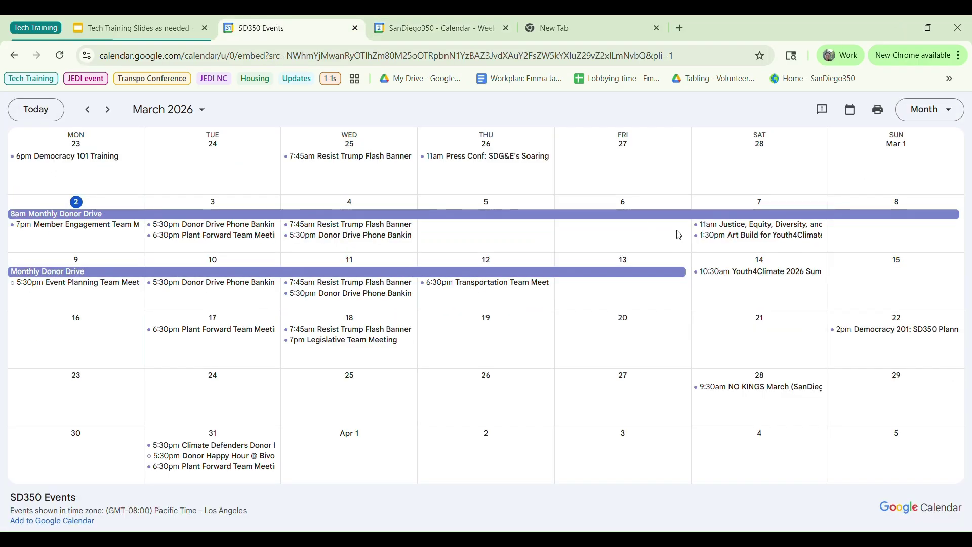
{"action": "key", "text": "alt+Left"}
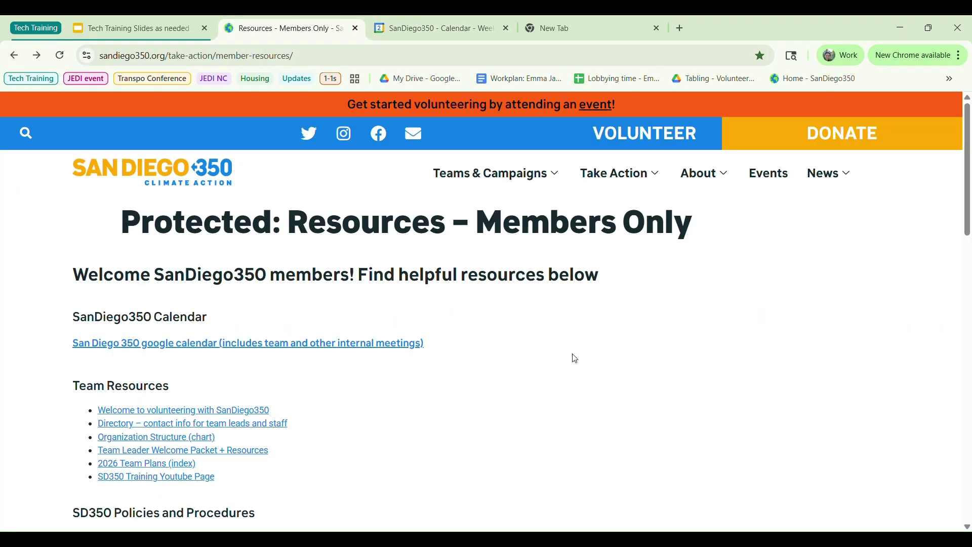
{"action": "scroll", "coordinate": [569, 341], "scroll_direction": "down", "scroll_amount": 4}
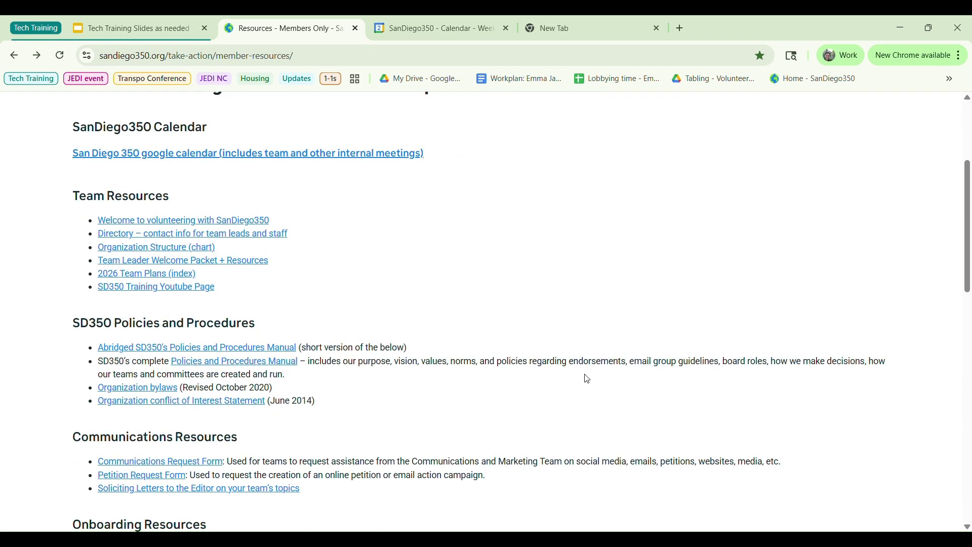
{"action": "scroll", "coordinate": [568, 276], "scroll_direction": "down", "scroll_amount": 9}
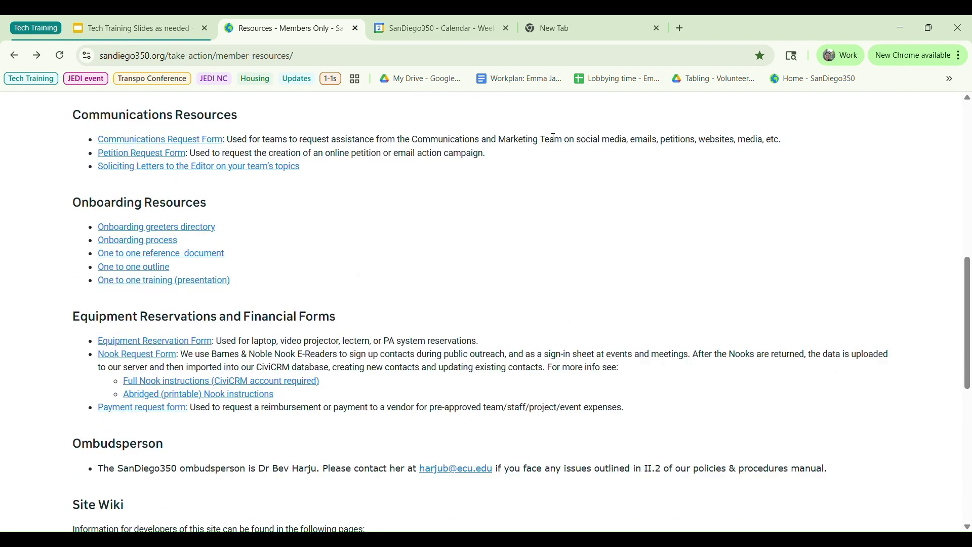
Step: Open Google Calendar from the Google apps on the new tab page
{"action": "left_click", "coordinate": [582, 28]}
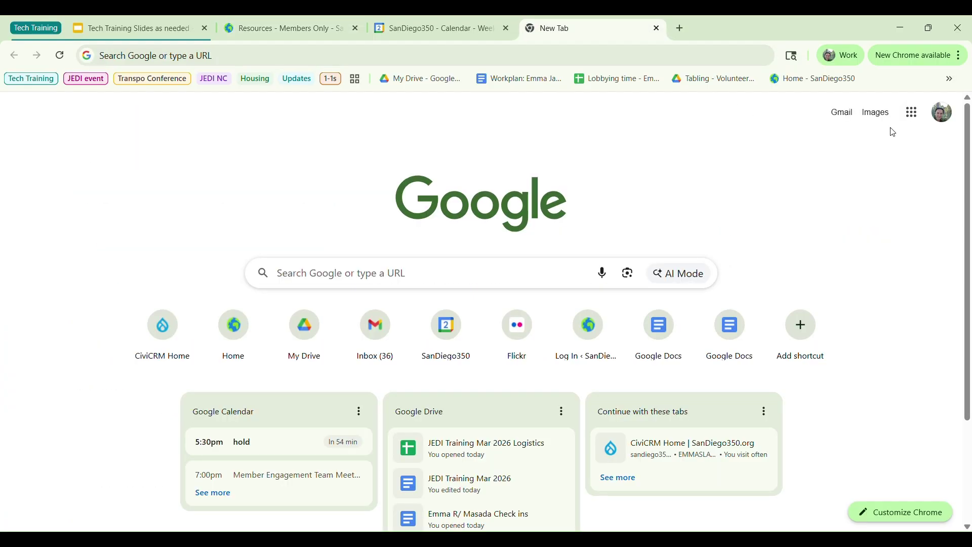
{"action": "left_click", "coordinate": [914, 117]}
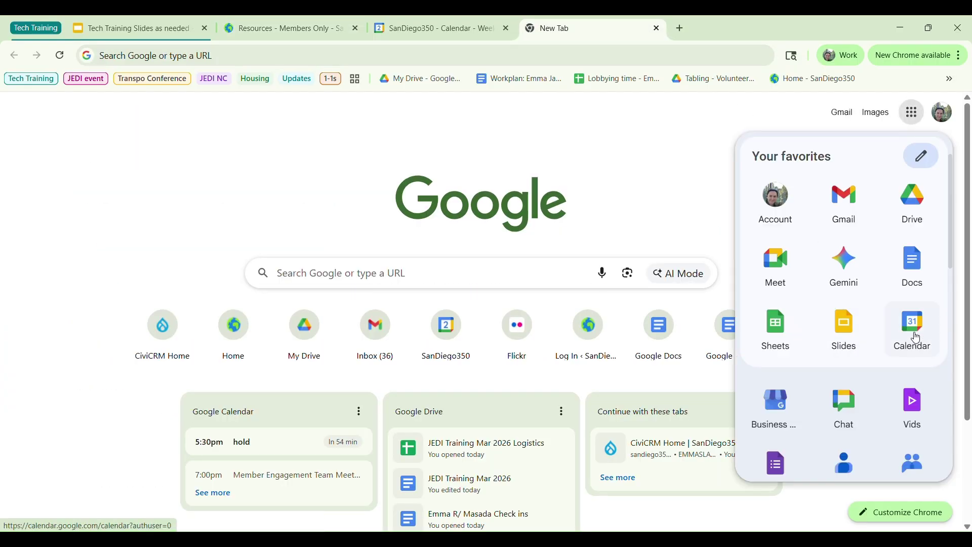
{"action": "left_click", "coordinate": [917, 334]}
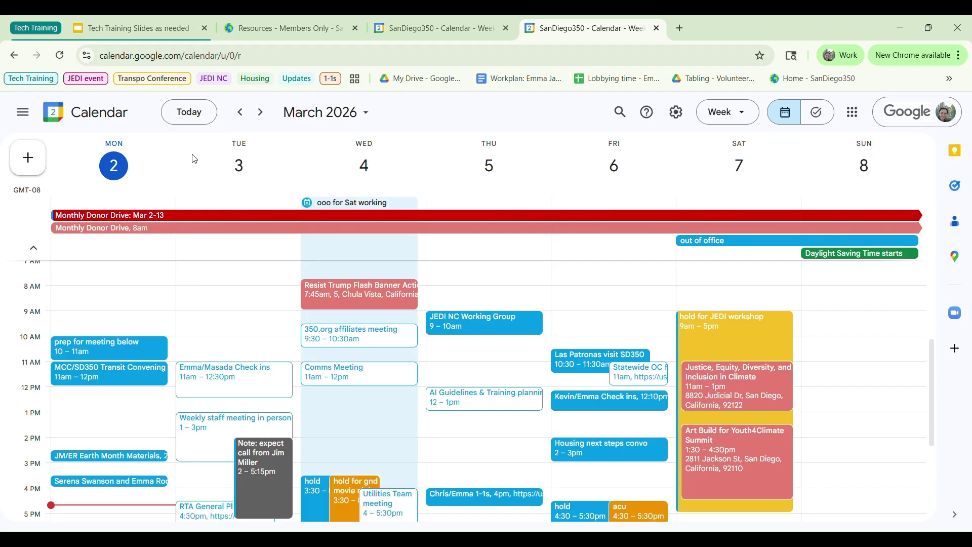
Step: Show the main side menu and examine which calendars under My calendars and Other calendars are displayed
{"action": "left_click", "coordinate": [22, 111]}
{"action": "scroll", "coordinate": [61, 463], "scroll_direction": "down", "scroll_amount": 3}
{"action": "scroll", "coordinate": [60, 462], "scroll_direction": "down", "scroll_amount": 3}
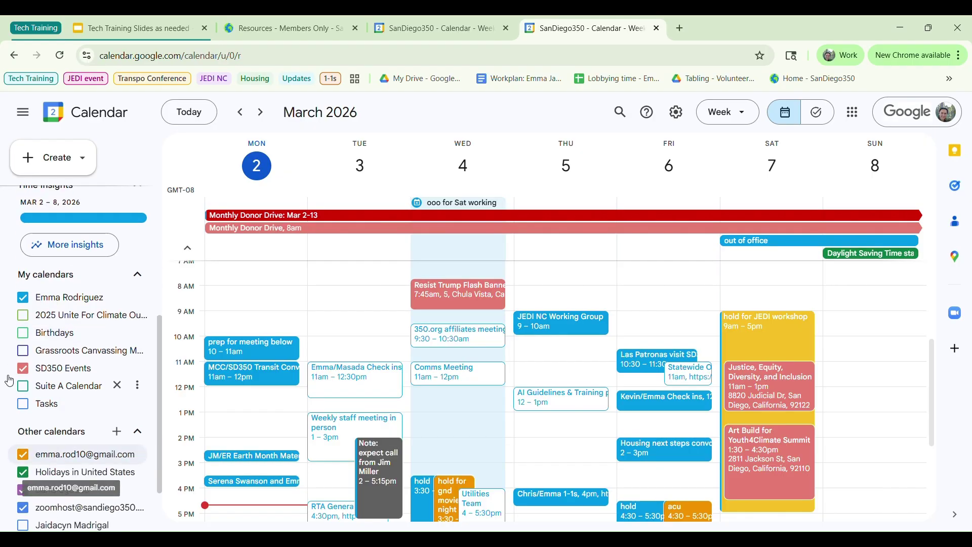
{"action": "left_click", "coordinate": [23, 302]}
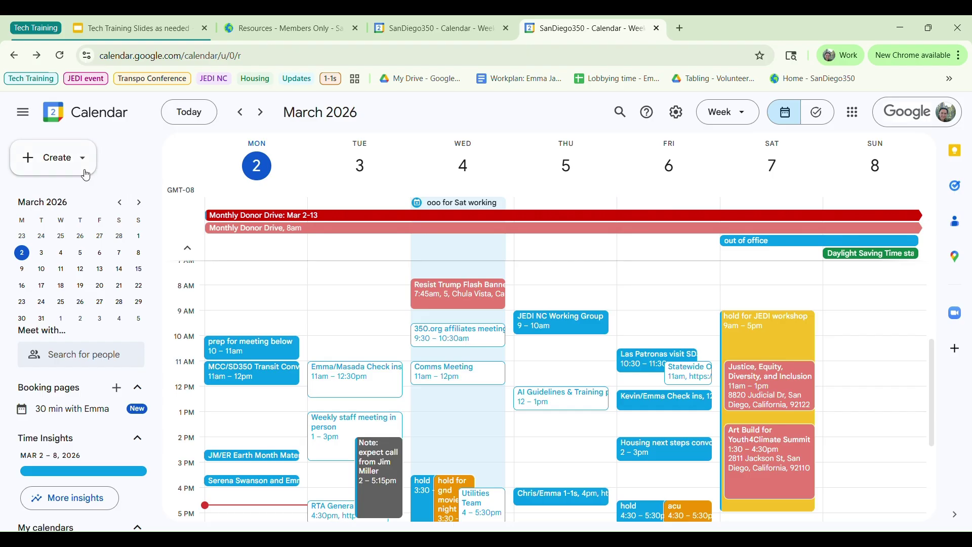
{"action": "left_click", "coordinate": [51, 163]}
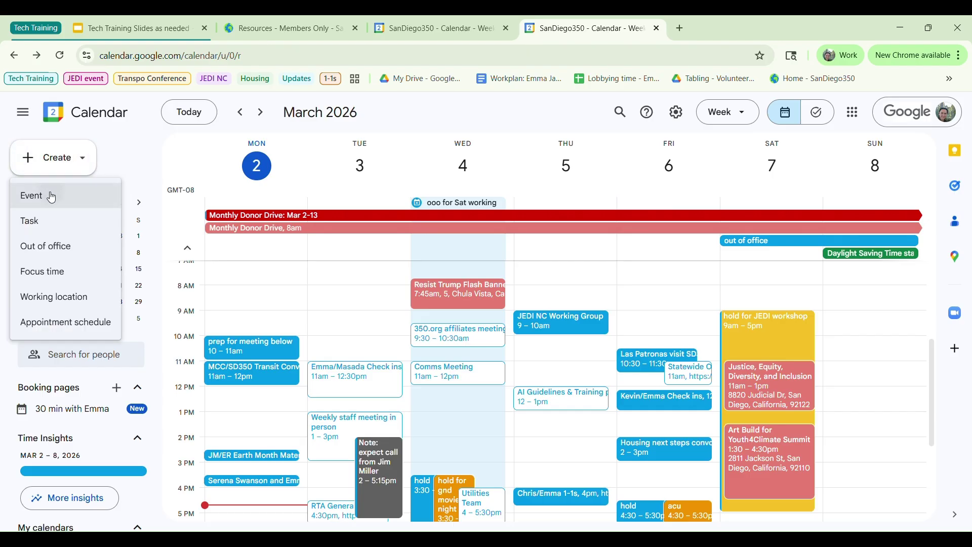
{"action": "left_click", "coordinate": [54, 195]}
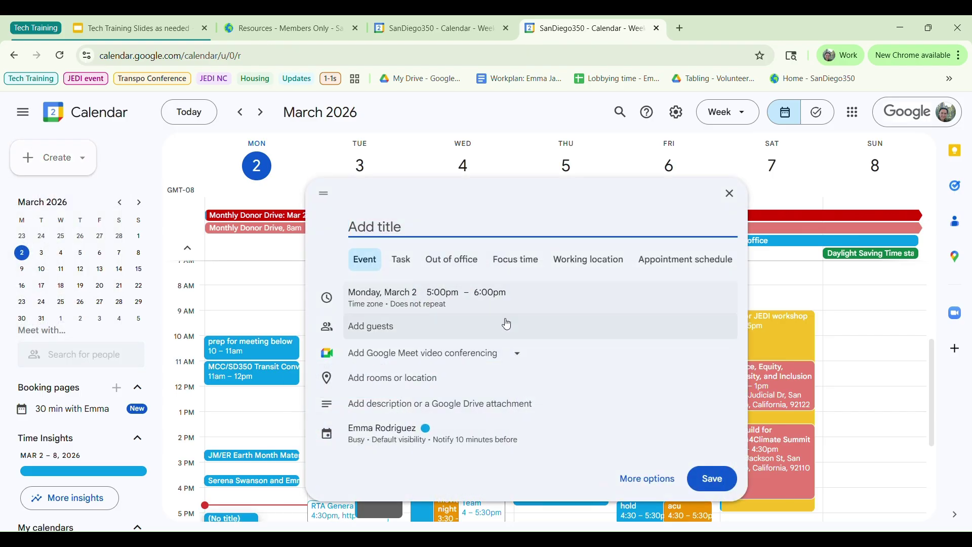
{"action": "key", "text": "Escape"}
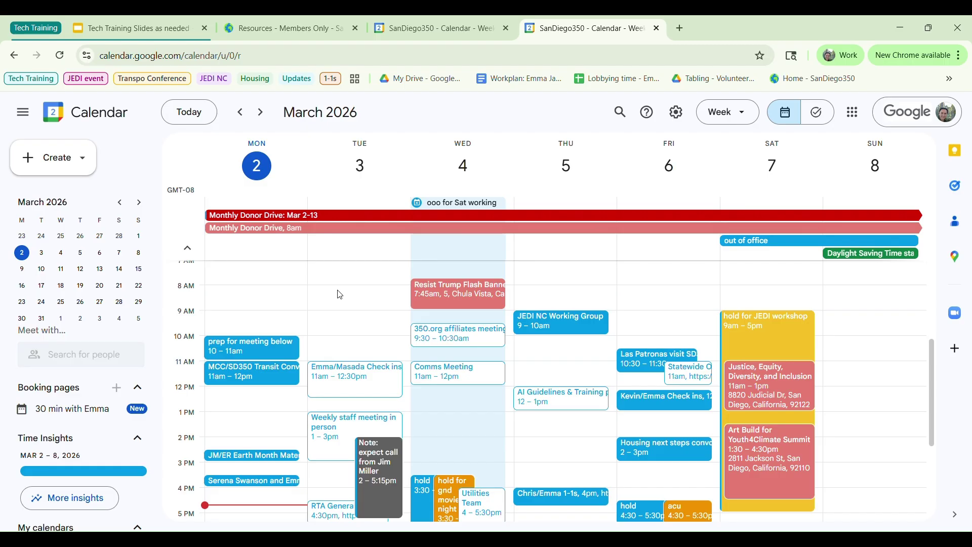
Step: Start a new event on Tuesday, March 3 from 8:00am to 9:00am and title it EVENT
{"action": "left_click", "coordinate": [336, 289]}
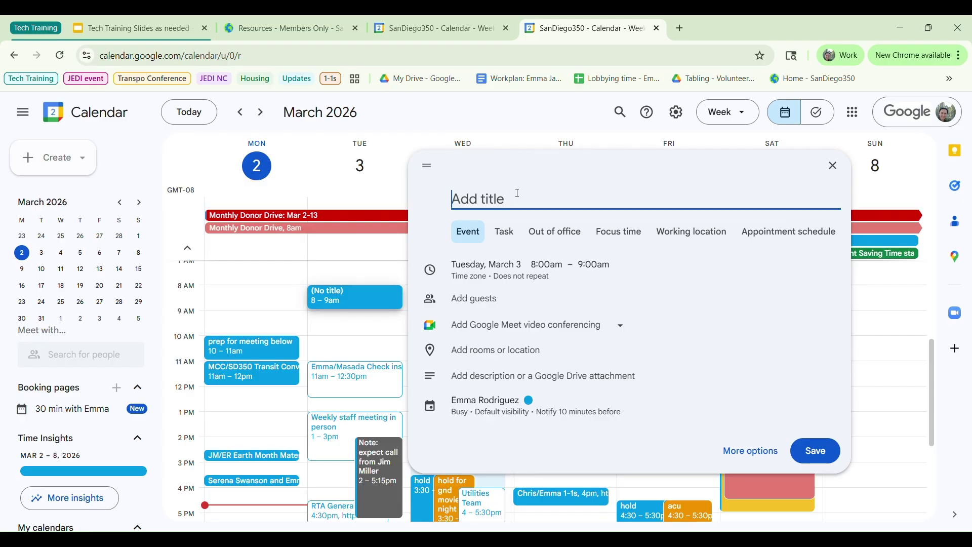
{"action": "type", "text": "EVENT"}
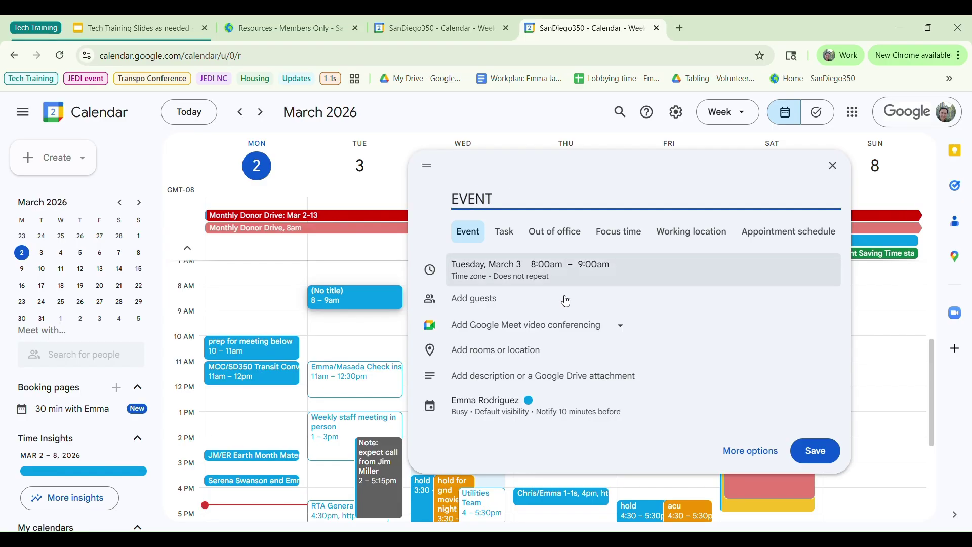
Step: Try a custom recurrence of every 2 weeks on Tuesday for the event, and discard it
{"action": "left_click", "coordinate": [559, 265]}
{"action": "left_click", "coordinate": [502, 299]}
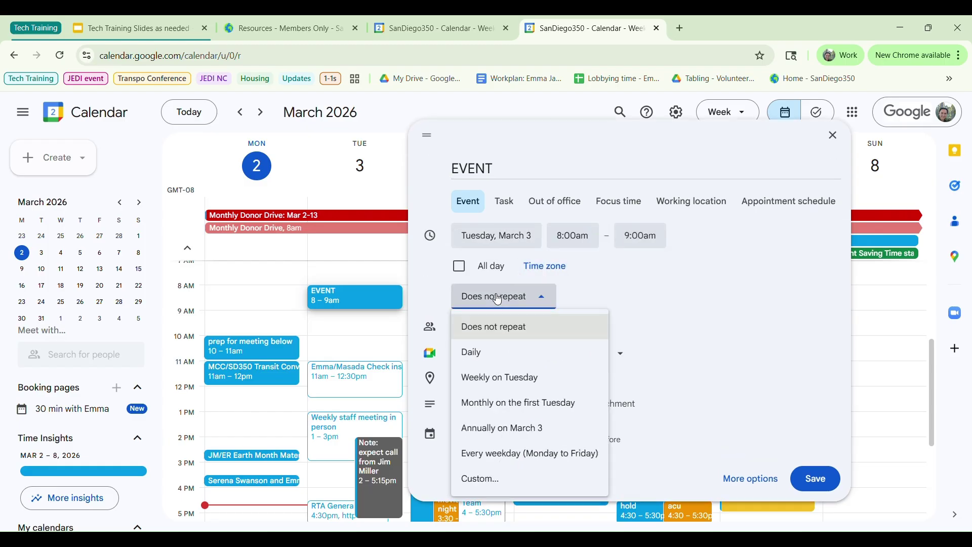
{"action": "left_click", "coordinate": [494, 480]}
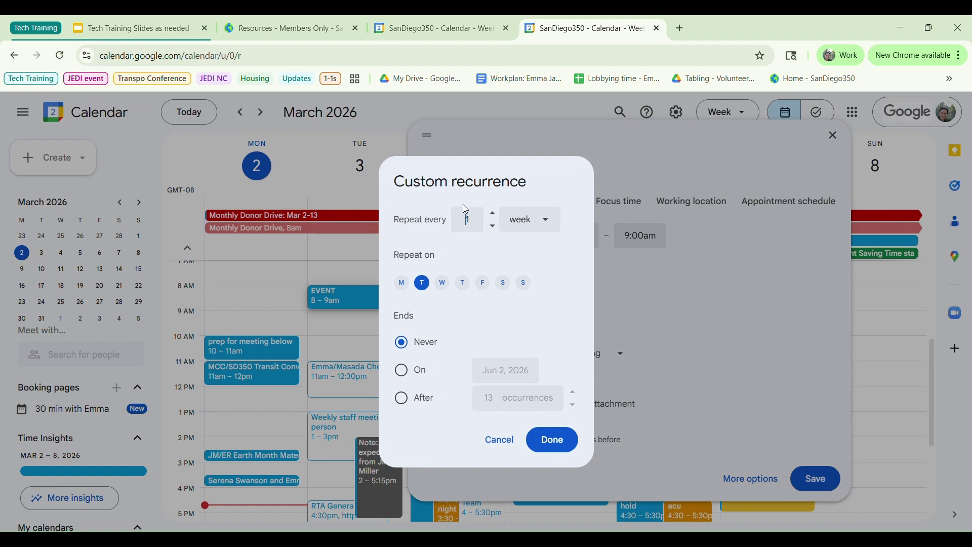
{"action": "left_click", "coordinate": [462, 204]}
{"action": "key", "text": "BackSpace"}
{"action": "type", "text": "2"}
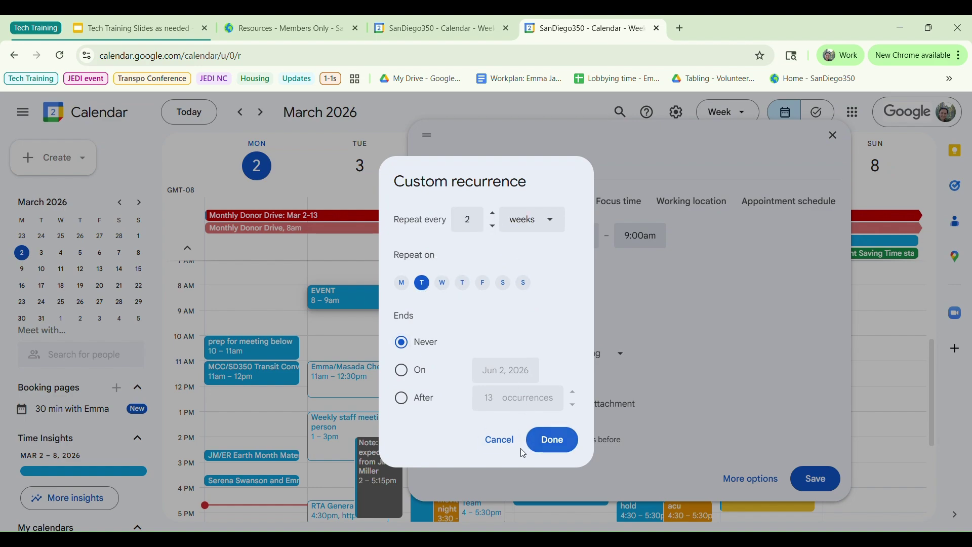
{"action": "left_click", "coordinate": [504, 445]}
Step: Add a colleague as a guest to the event by searching for their name
{"action": "left_click", "coordinate": [561, 328]}
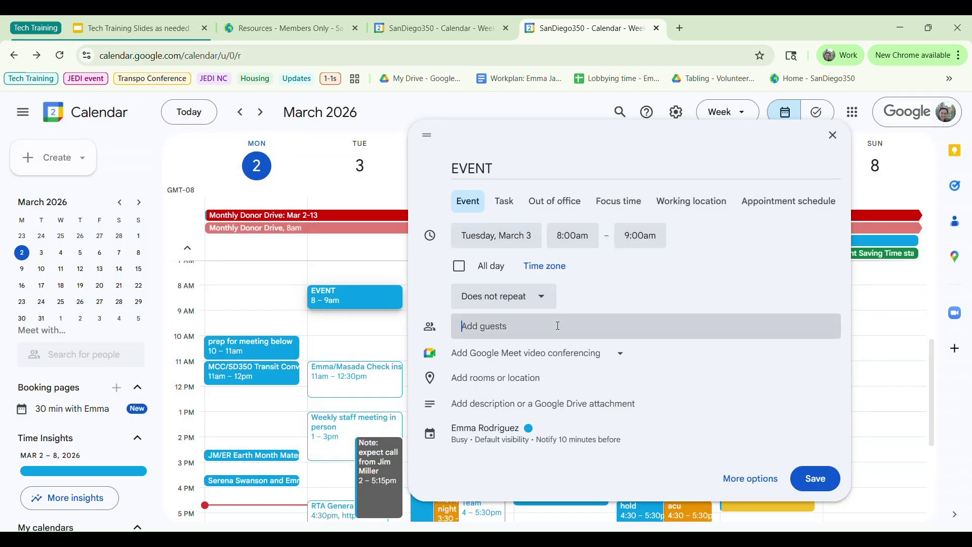
{"action": "type", "text": "jaid"}
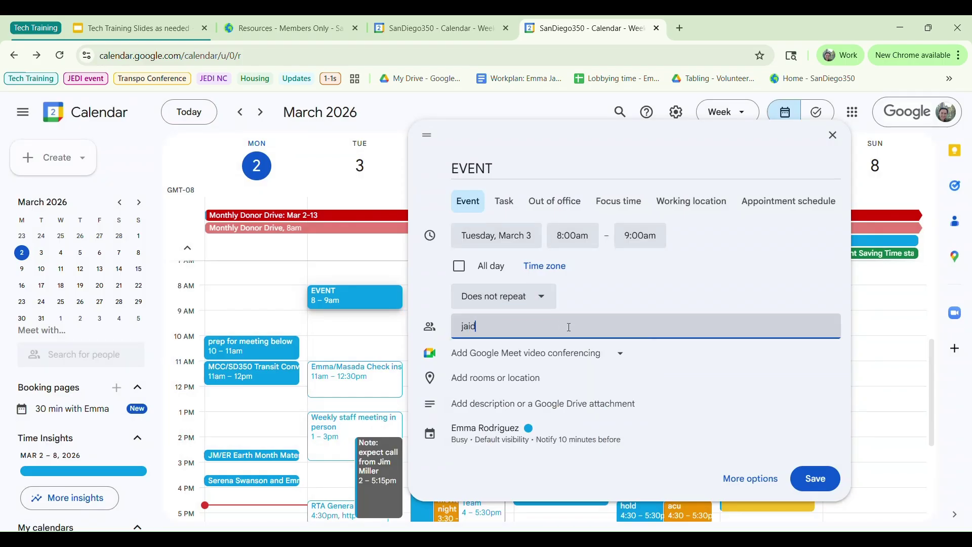
{"action": "key", "text": "Return"}
Step: Expand the guest permissions, try allowing guests to modify the event, and clear the Modify event permission again
{"action": "scroll", "coordinate": [579, 347], "scroll_direction": "down", "scroll_amount": 3}
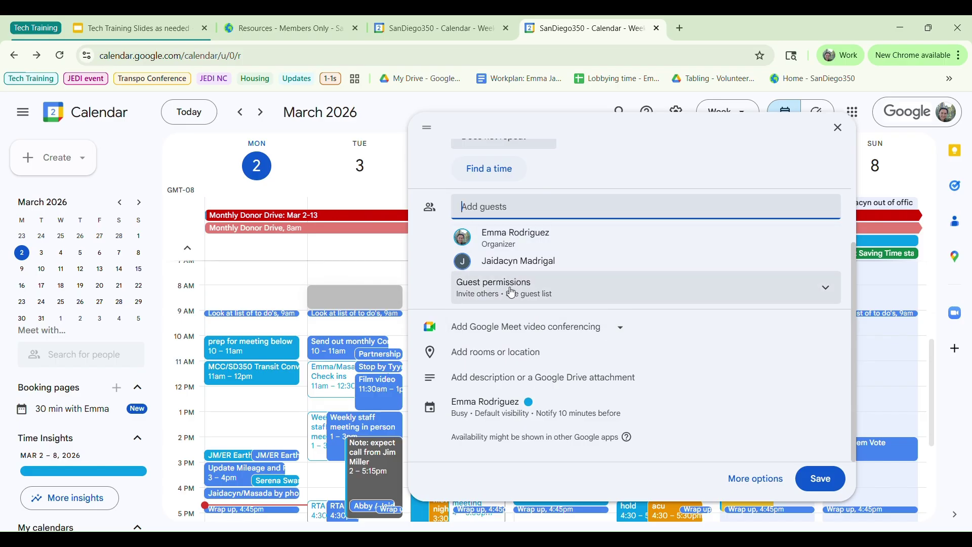
{"action": "left_click", "coordinate": [579, 286]}
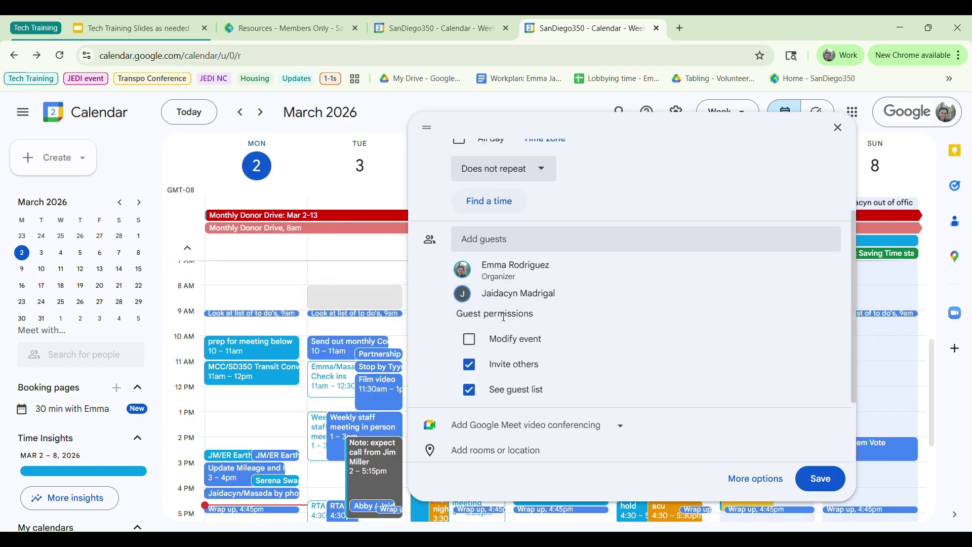
{"action": "left_click", "coordinate": [470, 340]}
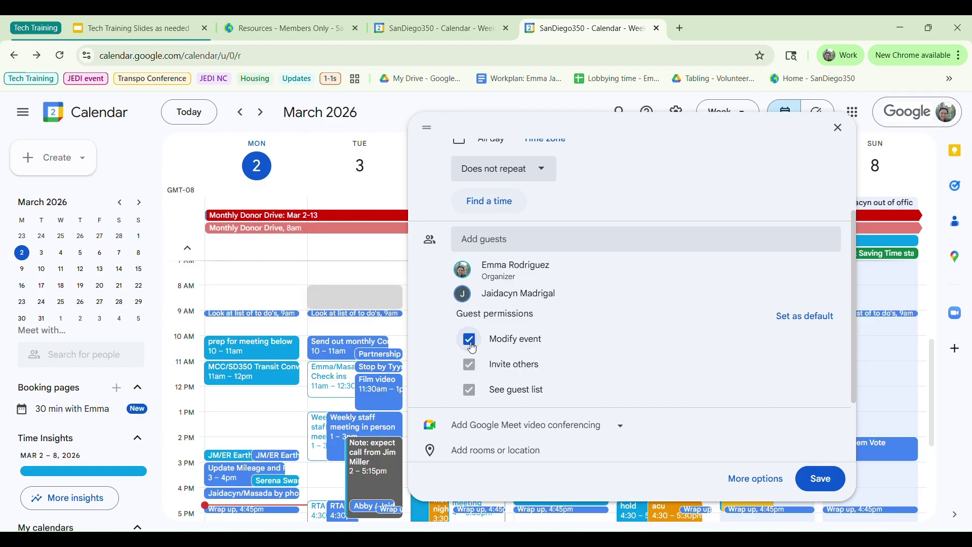
{"action": "scroll", "coordinate": [479, 349], "scroll_direction": "down", "scroll_amount": 2}
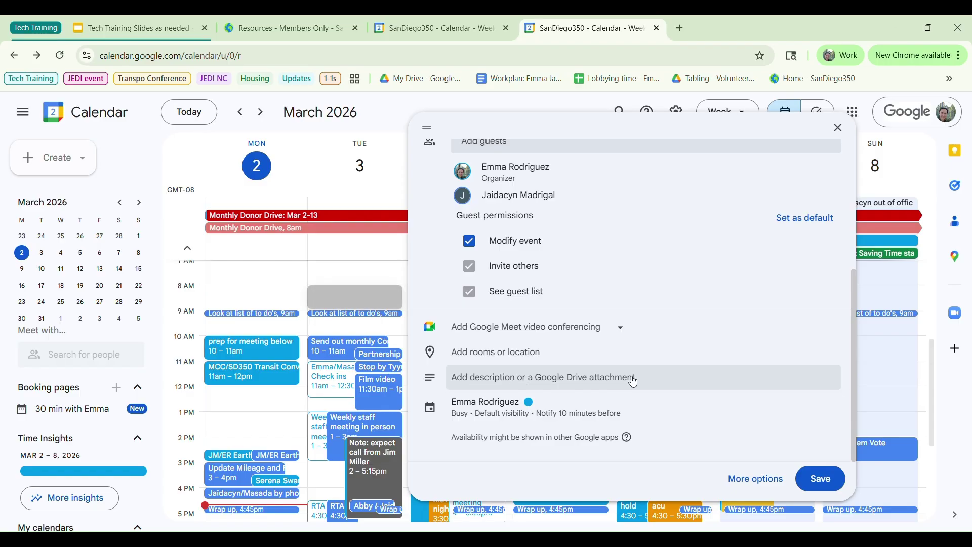
{"action": "scroll", "coordinate": [552, 376], "scroll_direction": "up", "scroll_amount": 1}
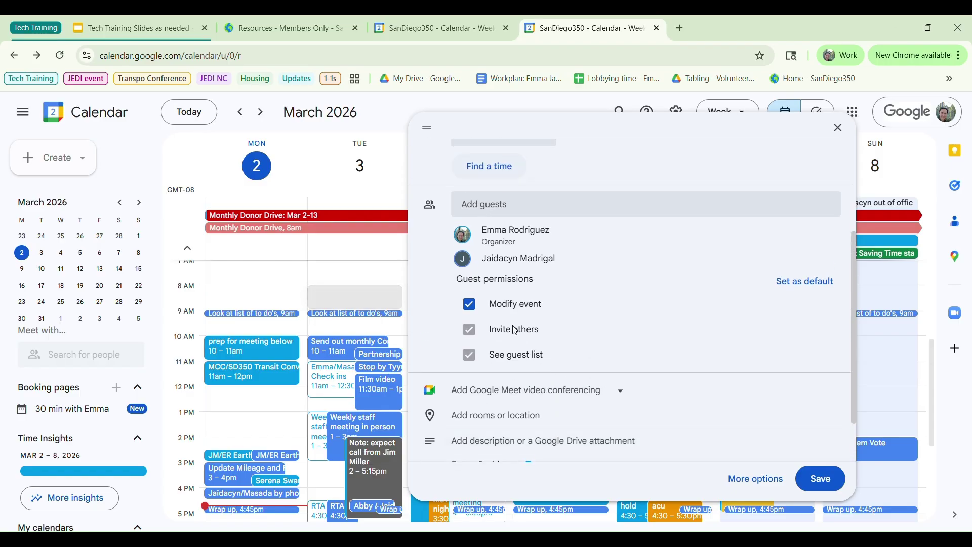
{"action": "left_click", "coordinate": [469, 313]}
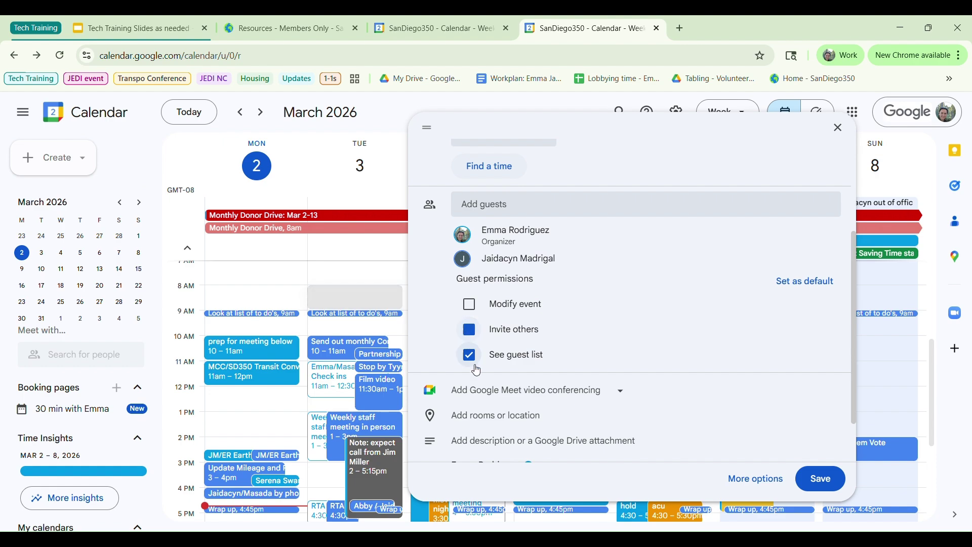
Step: Clear the Invite others and See guest list permissions for the event's guests
{"action": "left_click", "coordinate": [469, 329]}
{"action": "left_click", "coordinate": [469, 355]}
Step: Attach the recent Google Drive document dated 3/2/26 to the event, and close the event without saving it
{"action": "scroll", "coordinate": [706, 323], "scroll_direction": "down", "scroll_amount": 1}
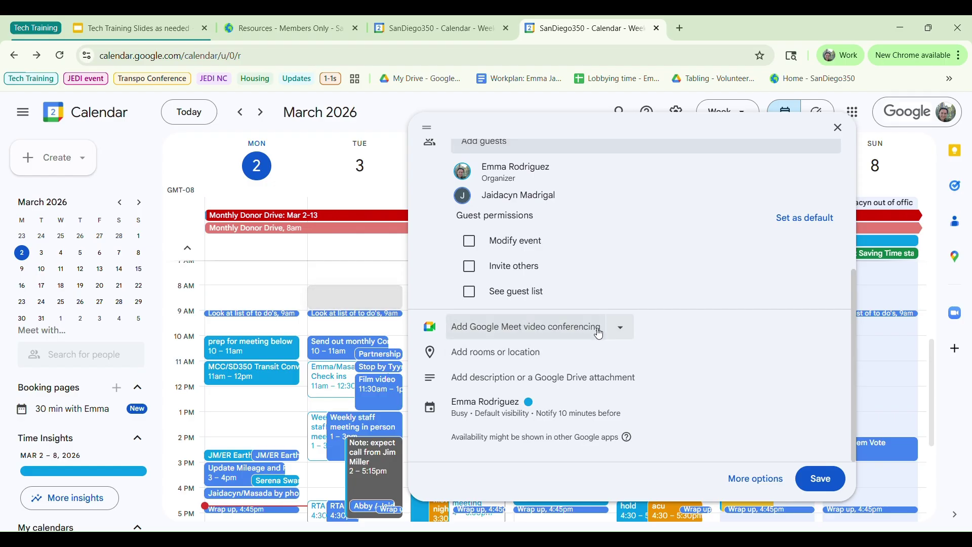
{"action": "left_click", "coordinate": [515, 377]}
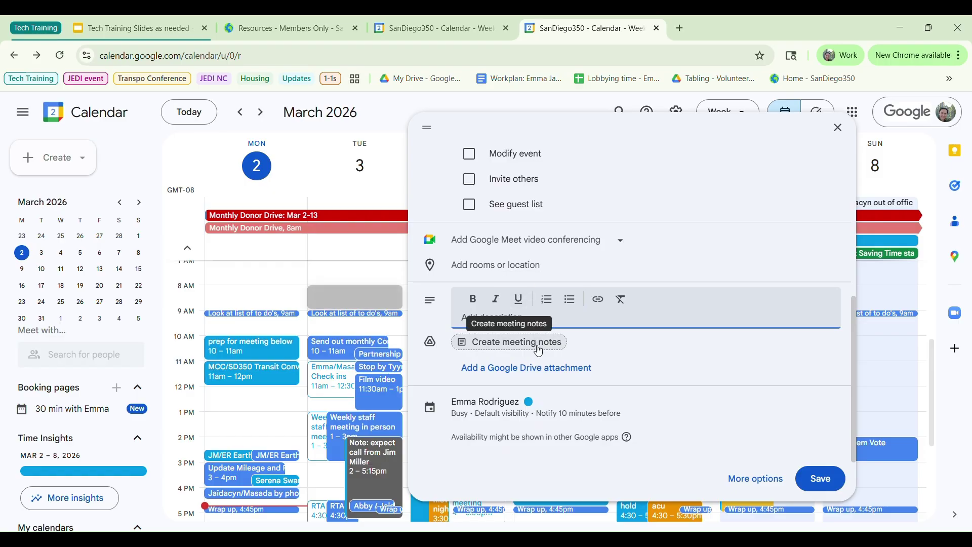
{"action": "left_click", "coordinate": [546, 368]}
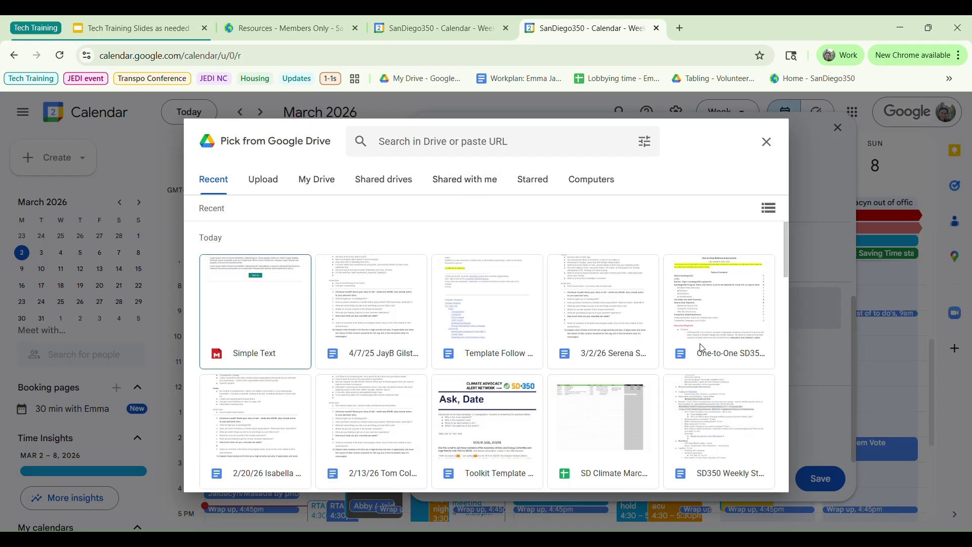
{"action": "left_click", "coordinate": [603, 308]}
{"action": "left_click", "coordinate": [760, 477]}
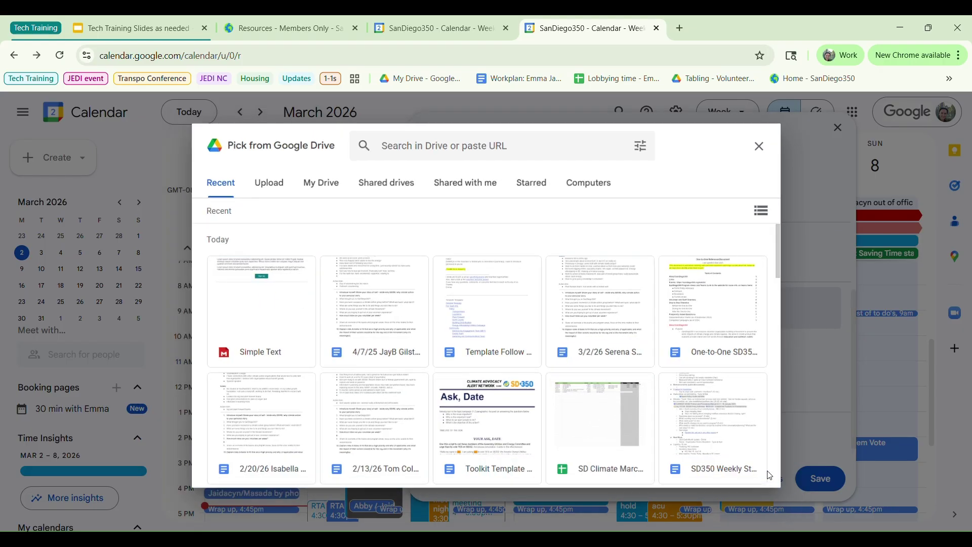
{"action": "scroll", "coordinate": [635, 372], "scroll_direction": "down", "scroll_amount": 2}
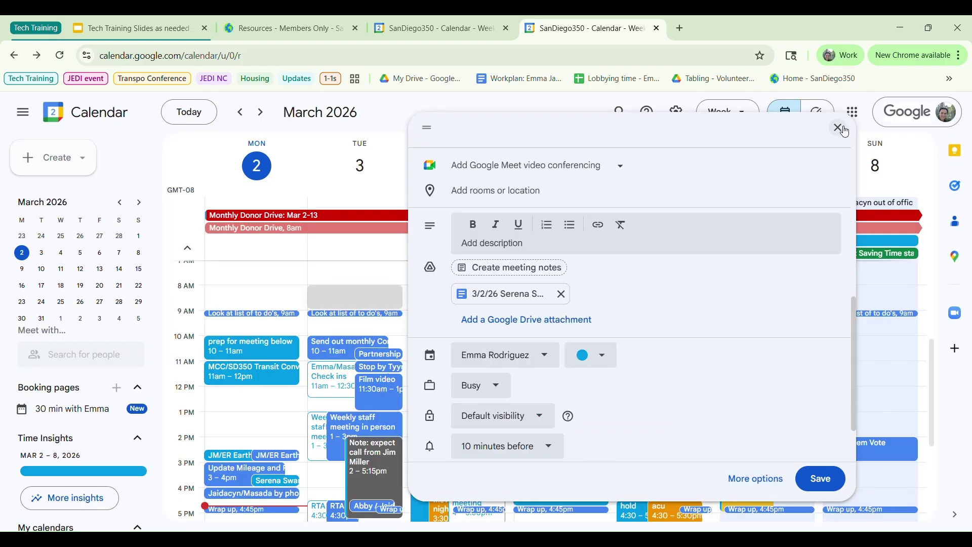
{"action": "left_click", "coordinate": [845, 131]}
{"action": "left_click", "coordinate": [545, 334]}
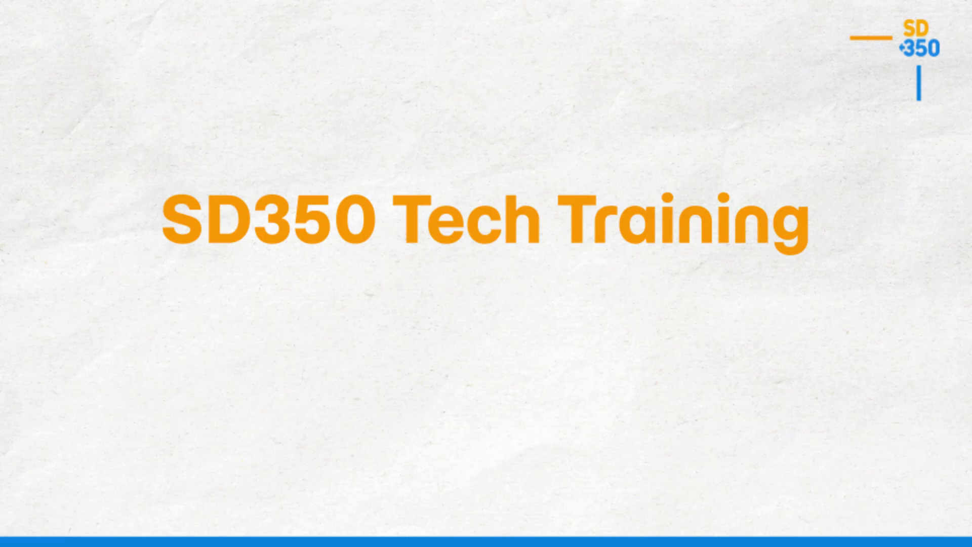
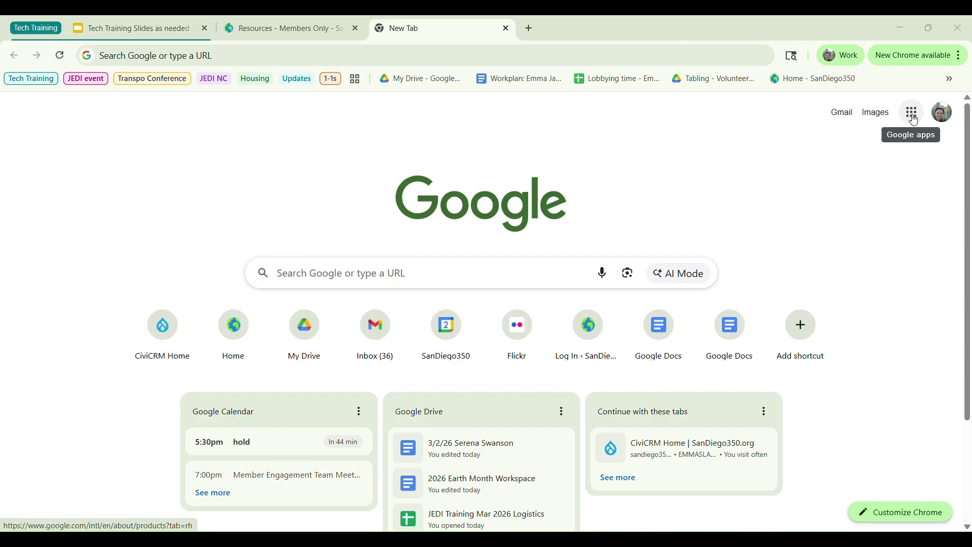
Step: Open Google Groups from the Google apps
{"action": "left_click", "coordinate": [914, 121]}
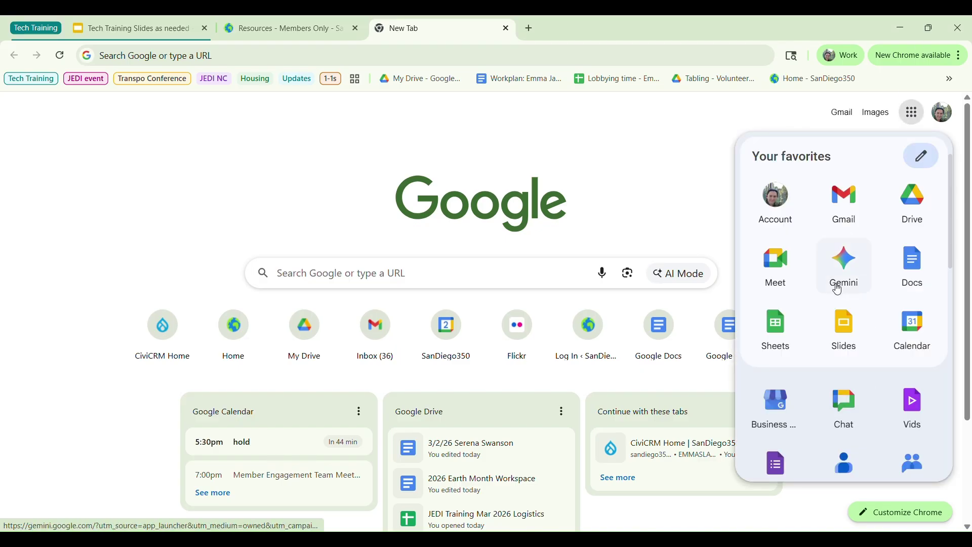
{"action": "scroll", "coordinate": [836, 349], "scroll_direction": "down", "scroll_amount": 1}
{"action": "scroll", "coordinate": [836, 350], "scroll_direction": "down", "scroll_amount": 2}
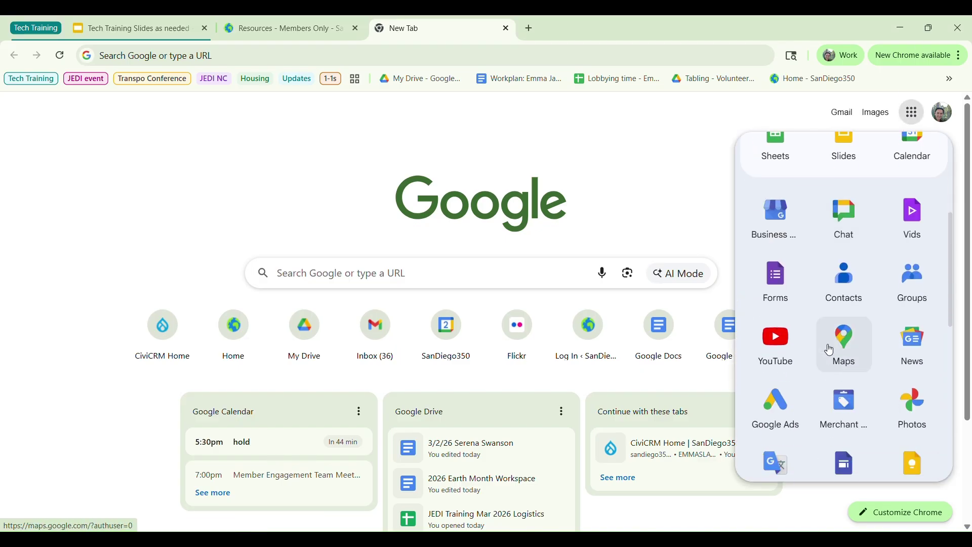
{"action": "left_click", "coordinate": [926, 293]}
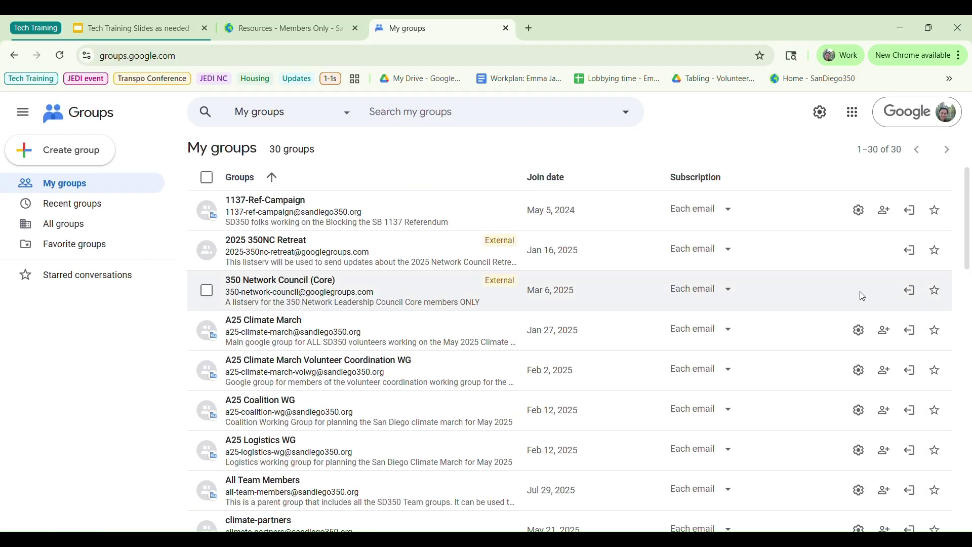
Step: Look through My groups and view the email subscription options for the A25 Climate March Volunteer Coordination WG
{"action": "scroll", "coordinate": [420, 253], "scroll_direction": "down", "scroll_amount": 14}
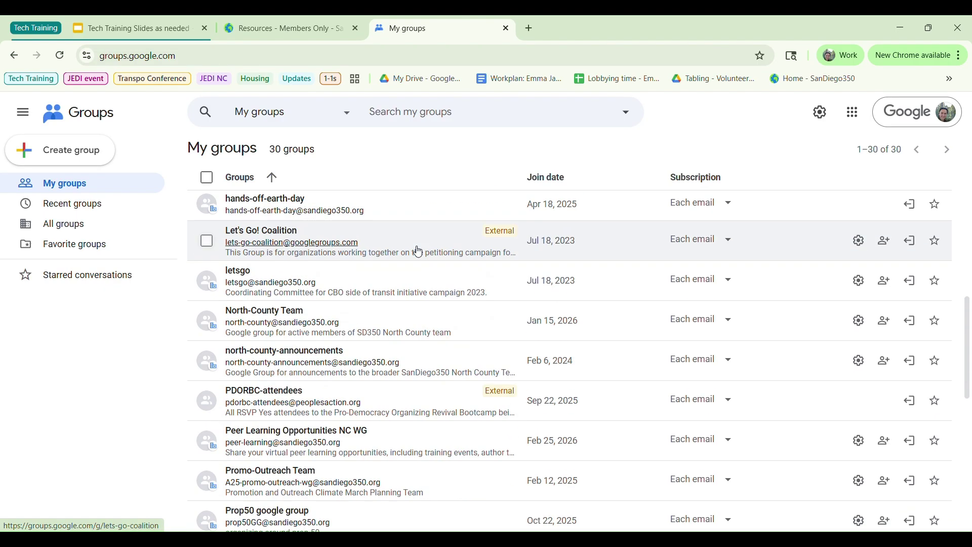
{"action": "scroll", "coordinate": [506, 380], "scroll_direction": "up", "scroll_amount": 14}
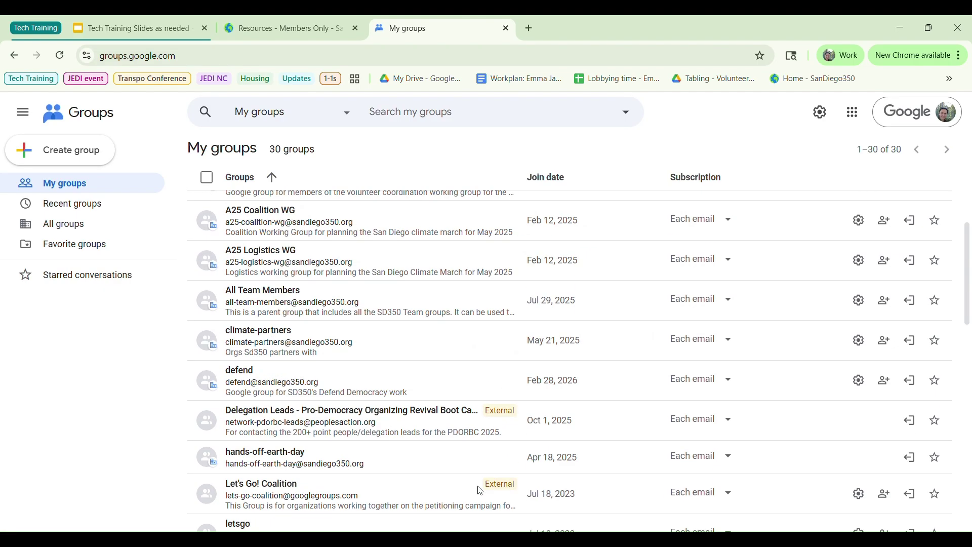
{"action": "scroll", "coordinate": [438, 347], "scroll_direction": "down", "scroll_amount": 3}
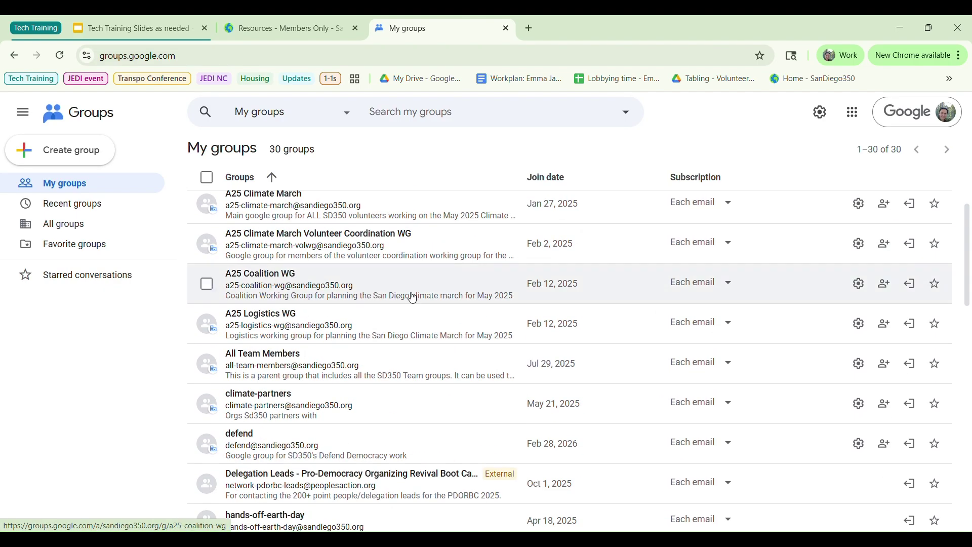
{"action": "left_click", "coordinate": [710, 248]}
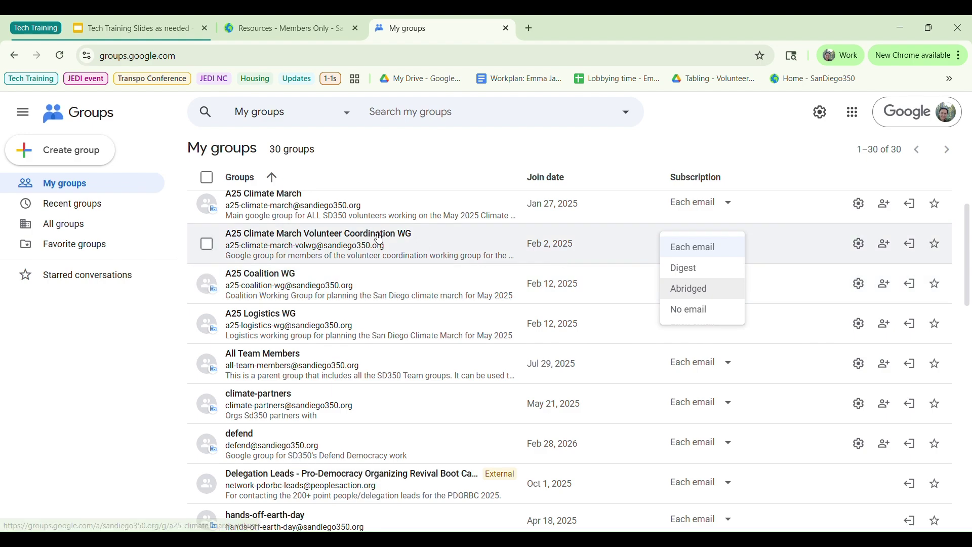
Step: Open the A25 Climate March Volunteer Coordination WG group, read its "HELP NEEDED: Tabling this Week" conversation, and return to the conversation list
{"action": "left_click", "coordinate": [401, 239]}
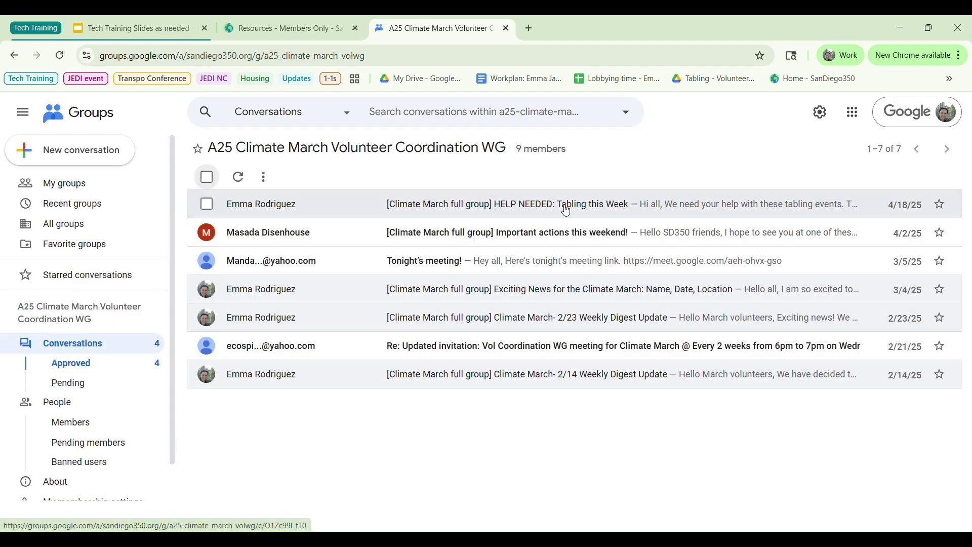
{"action": "left_click", "coordinate": [499, 206]}
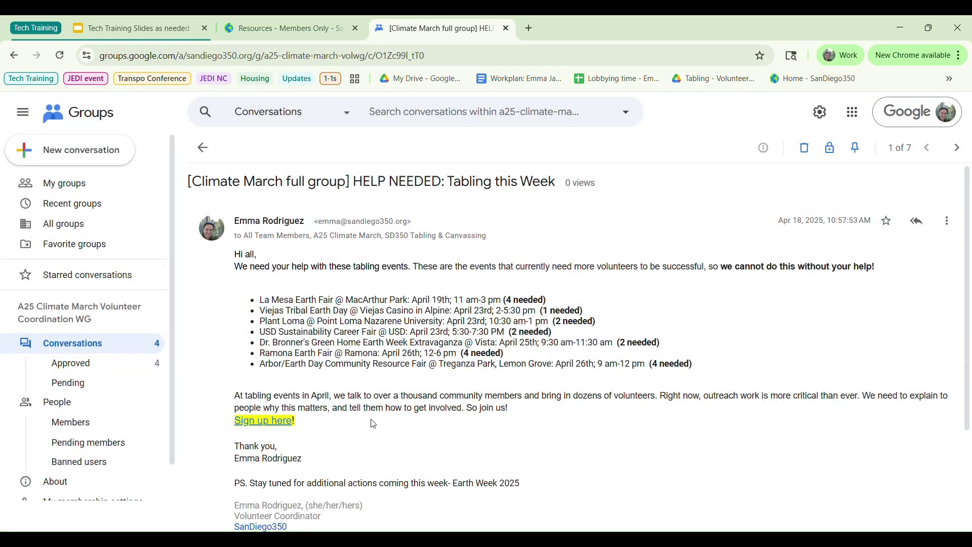
{"action": "scroll", "coordinate": [373, 423], "scroll_direction": "down", "scroll_amount": 3}
{"action": "scroll", "coordinate": [456, 421], "scroll_direction": "up", "scroll_amount": 3}
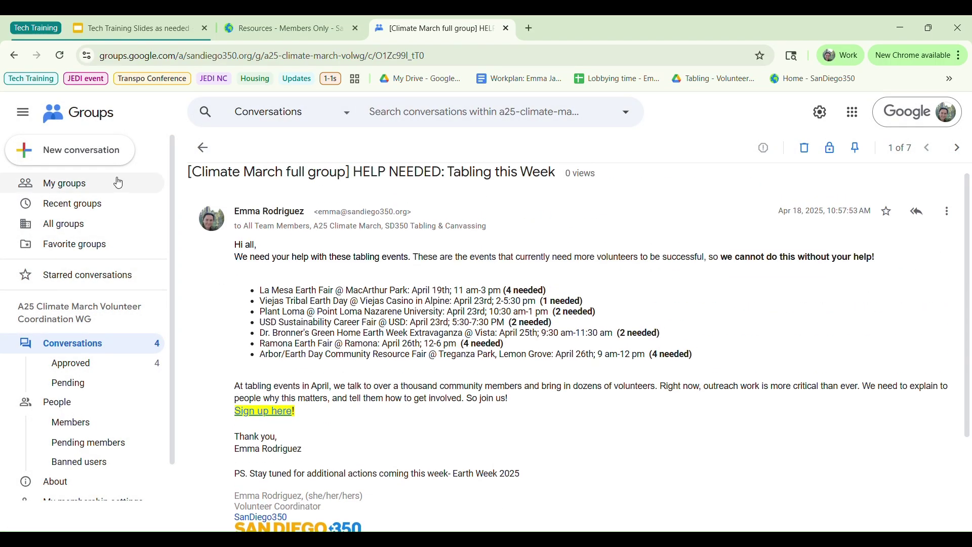
{"action": "left_click", "coordinate": [15, 52]}
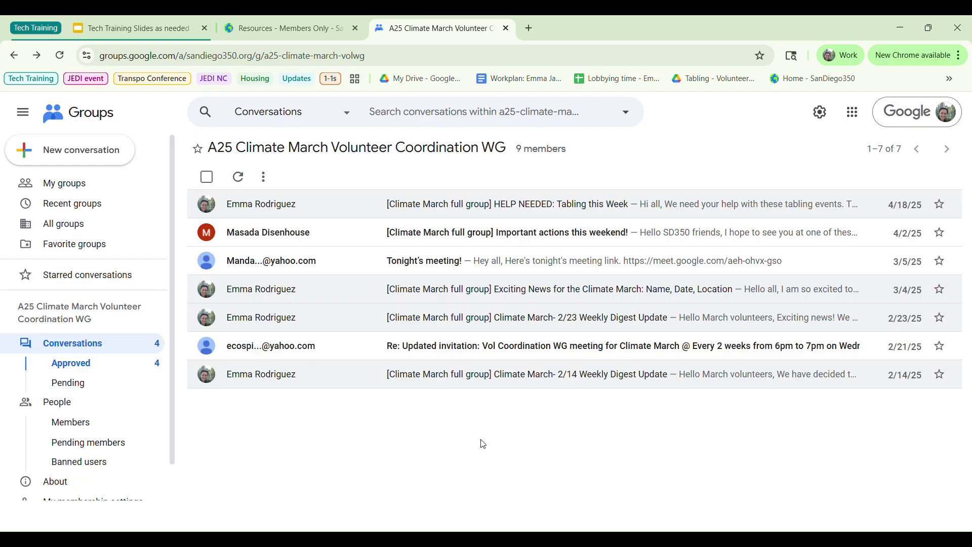
Step: Open the group's member list and look through its members
{"action": "left_click", "coordinate": [70, 428]}
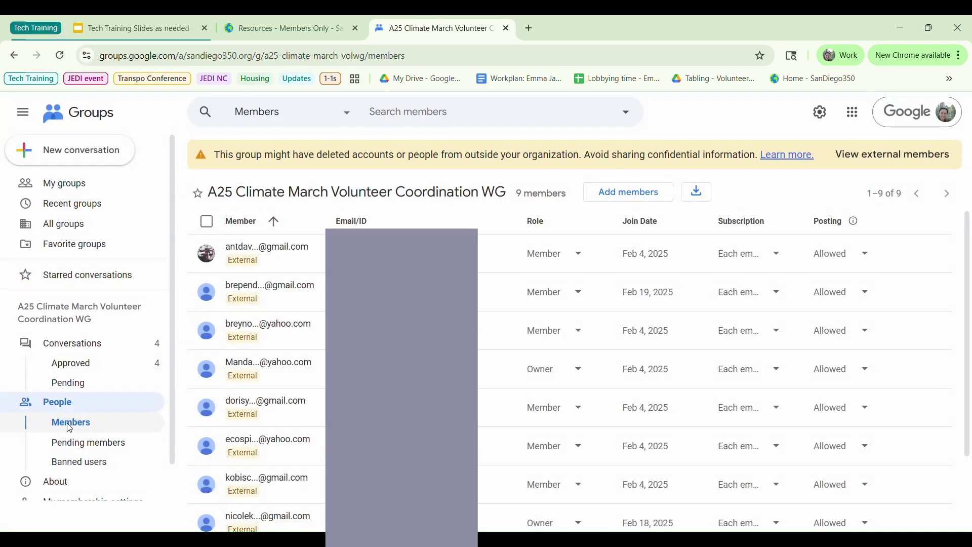
{"action": "scroll", "coordinate": [502, 314], "scroll_direction": "down", "scroll_amount": 3}
{"action": "scroll", "coordinate": [504, 417], "scroll_direction": "up", "scroll_amount": 3}
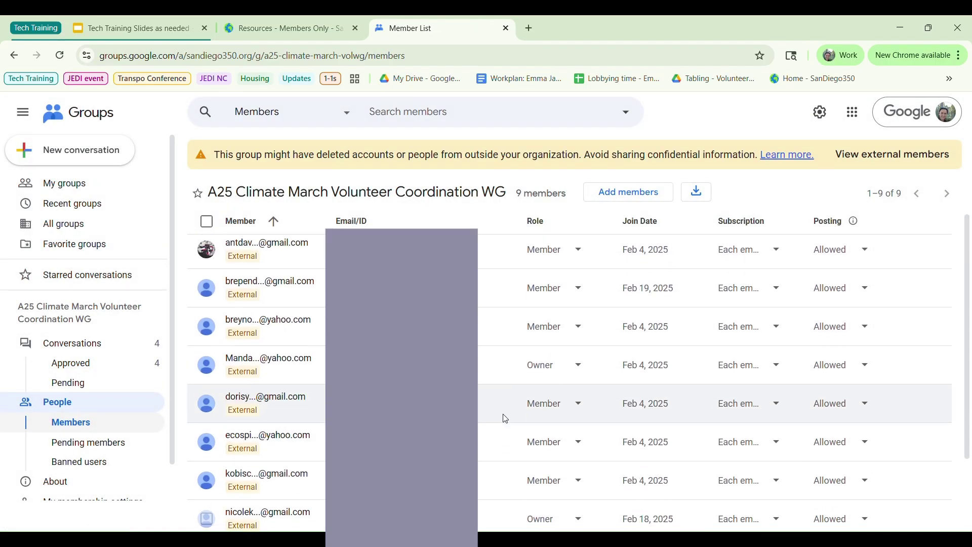
Step: Open the group's settings and review the general details, including group name, email and description
{"action": "scroll", "coordinate": [87, 441], "scroll_direction": "down", "scroll_amount": 1}
{"action": "left_click", "coordinate": [63, 486]}
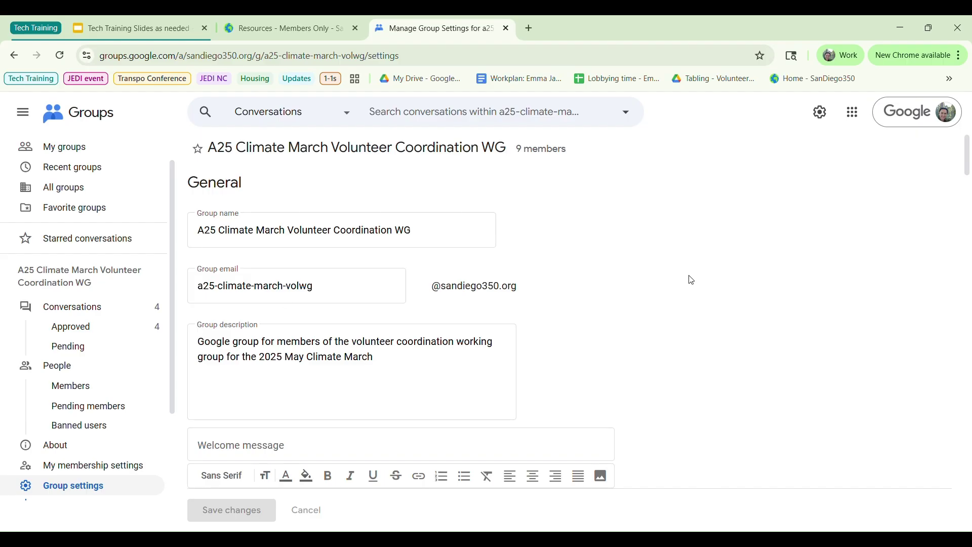
{"action": "scroll", "coordinate": [400, 229], "scroll_direction": "down", "scroll_amount": 1}
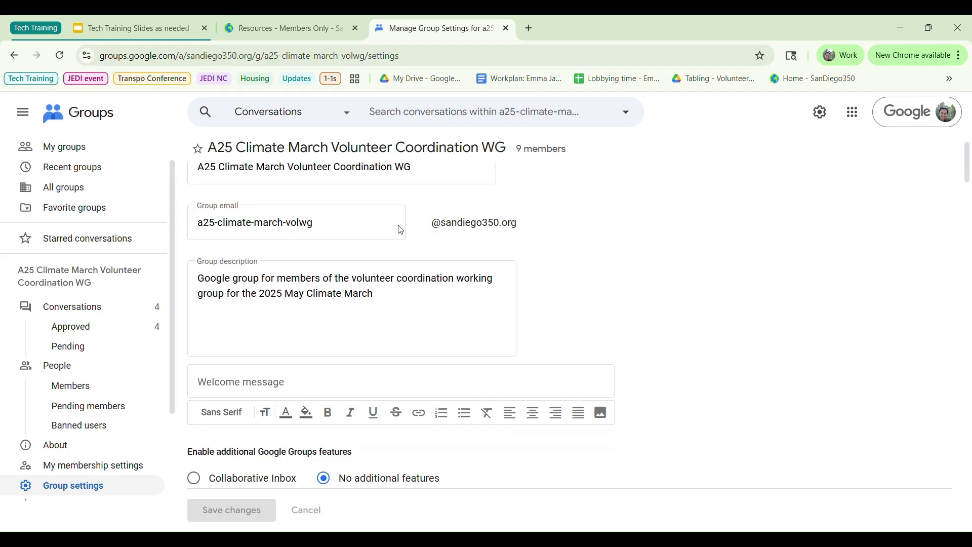
Step: Examine the available choices for who can see the group and who can join the group
{"action": "scroll", "coordinate": [395, 289], "scroll_direction": "down", "scroll_amount": 5}
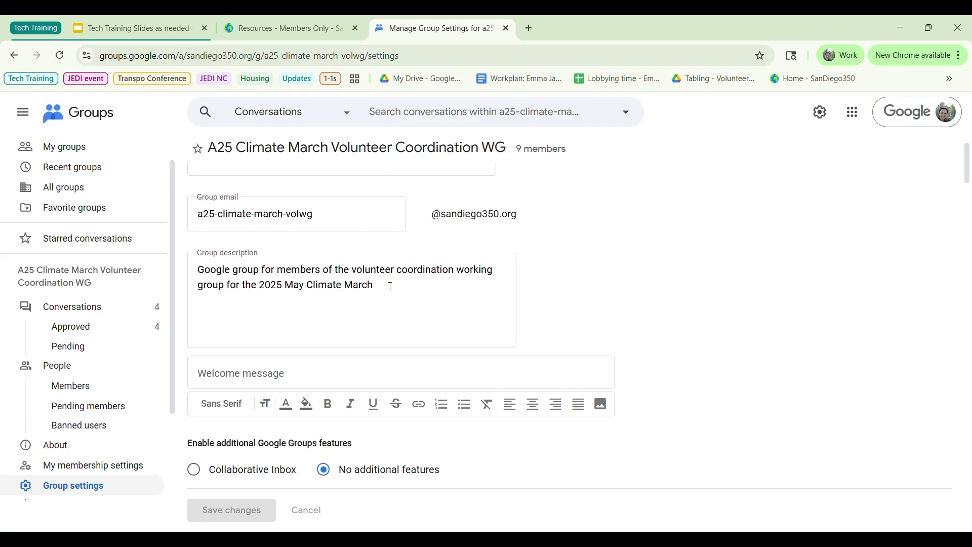
{"action": "left_click", "coordinate": [362, 238]}
{"action": "left_click", "coordinate": [361, 238]}
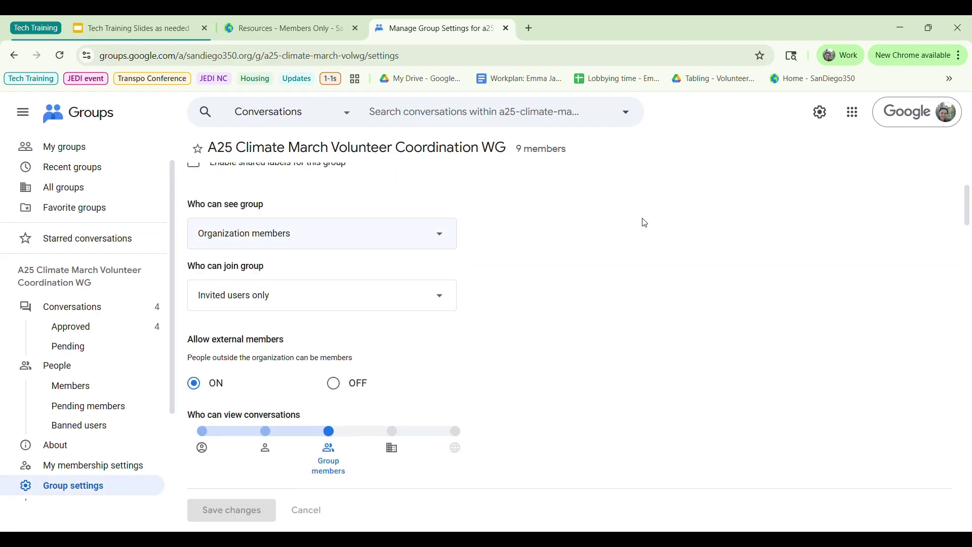
{"action": "scroll", "coordinate": [642, 219], "scroll_direction": "down", "scroll_amount": 1}
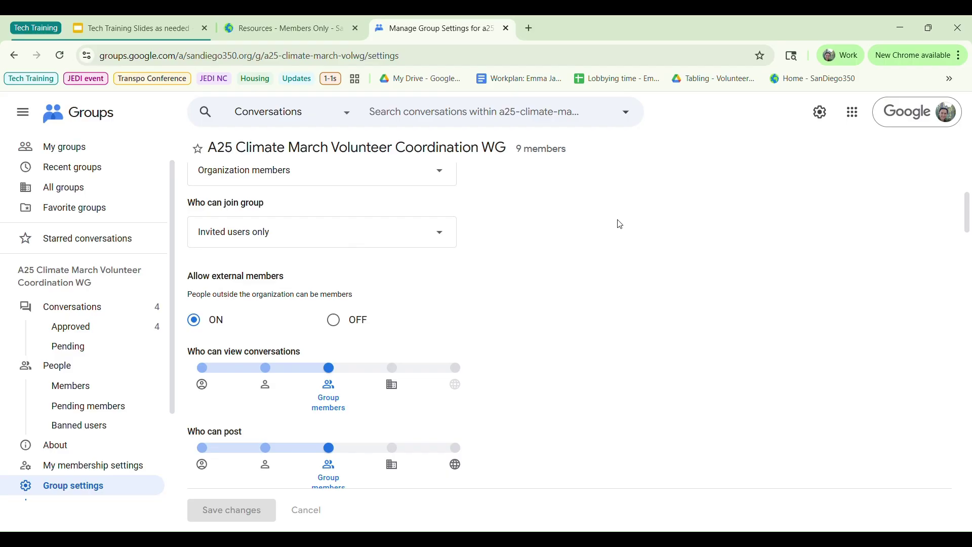
{"action": "scroll", "coordinate": [621, 224], "scroll_direction": "up", "scroll_amount": 1}
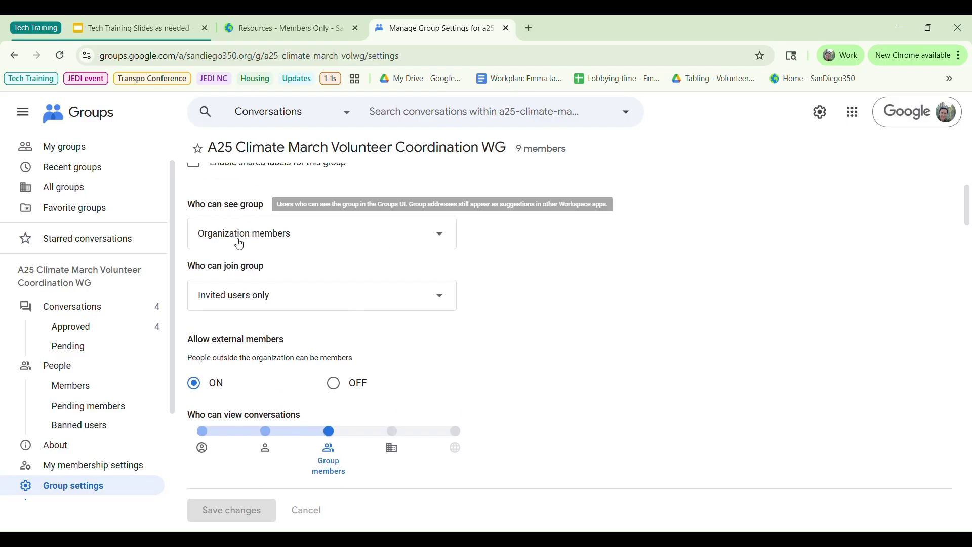
{"action": "left_click", "coordinate": [240, 244]}
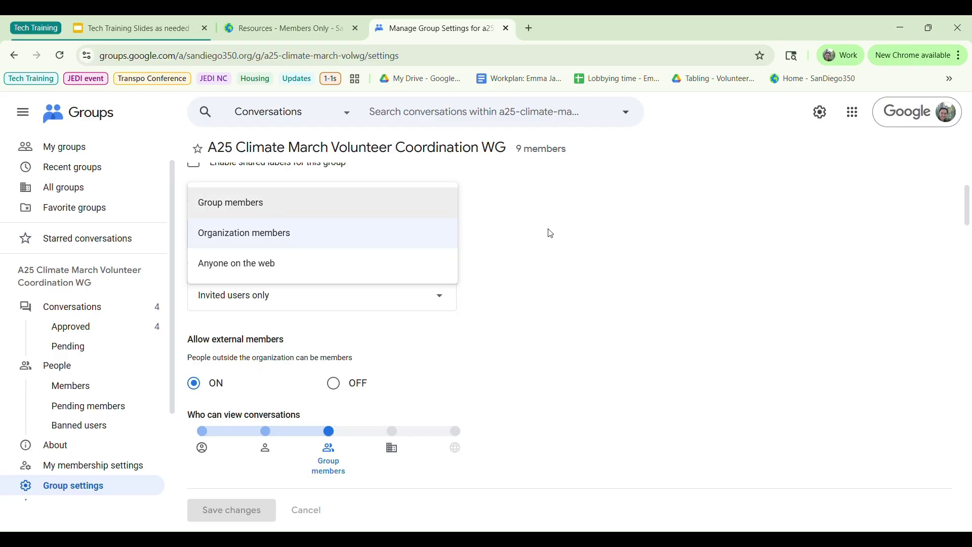
{"action": "left_click", "coordinate": [577, 274]}
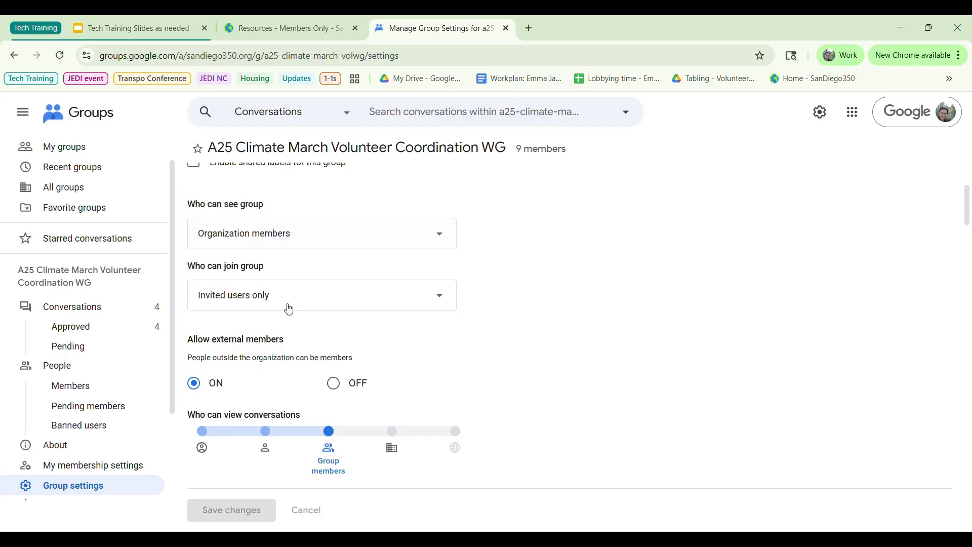
{"action": "left_click", "coordinate": [236, 302]}
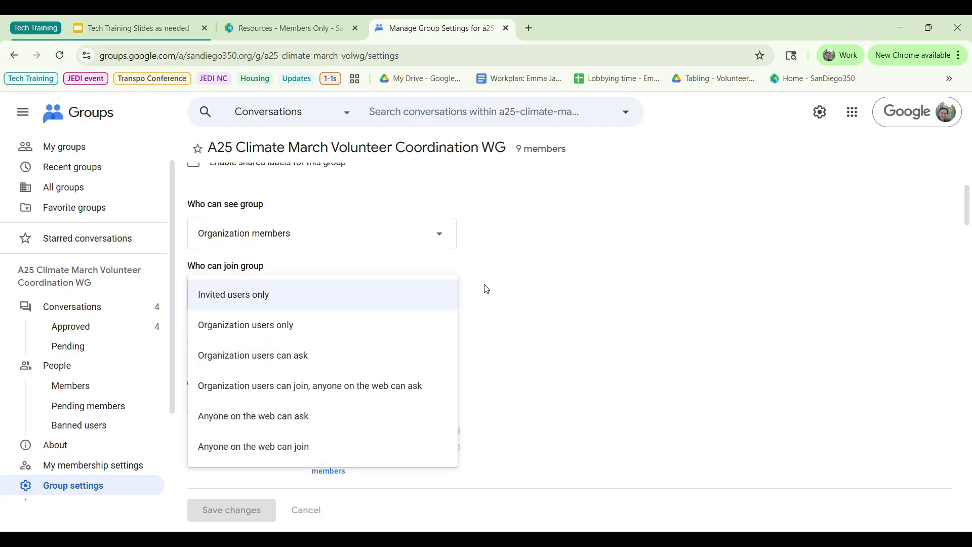
{"action": "left_click", "coordinate": [476, 271]}
Step: Set who can view members to Group managers in the group's general settings
{"action": "scroll", "coordinate": [476, 271], "scroll_direction": "down", "scroll_amount": 4}
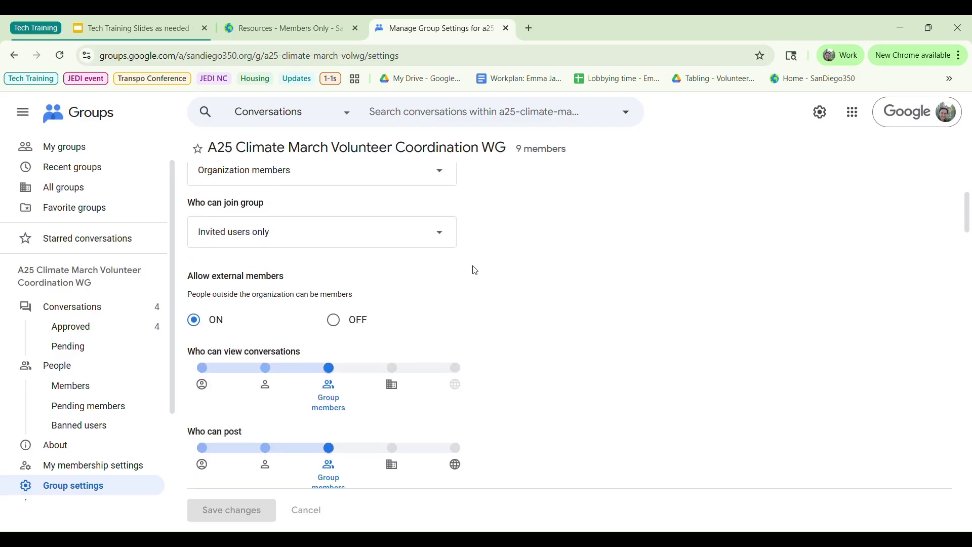
{"action": "scroll", "coordinate": [215, 225], "scroll_direction": "up", "scroll_amount": 1}
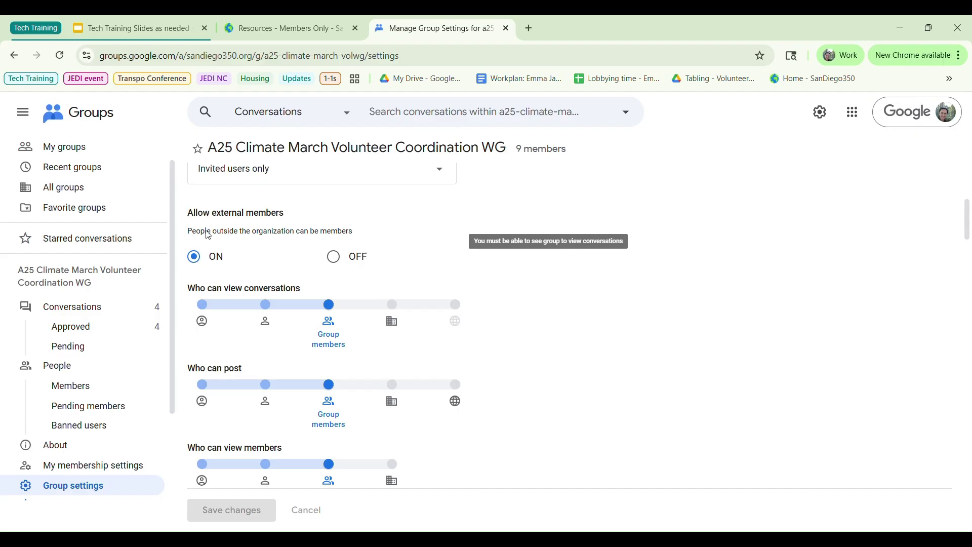
{"action": "scroll", "coordinate": [532, 311], "scroll_direction": "down", "scroll_amount": 1}
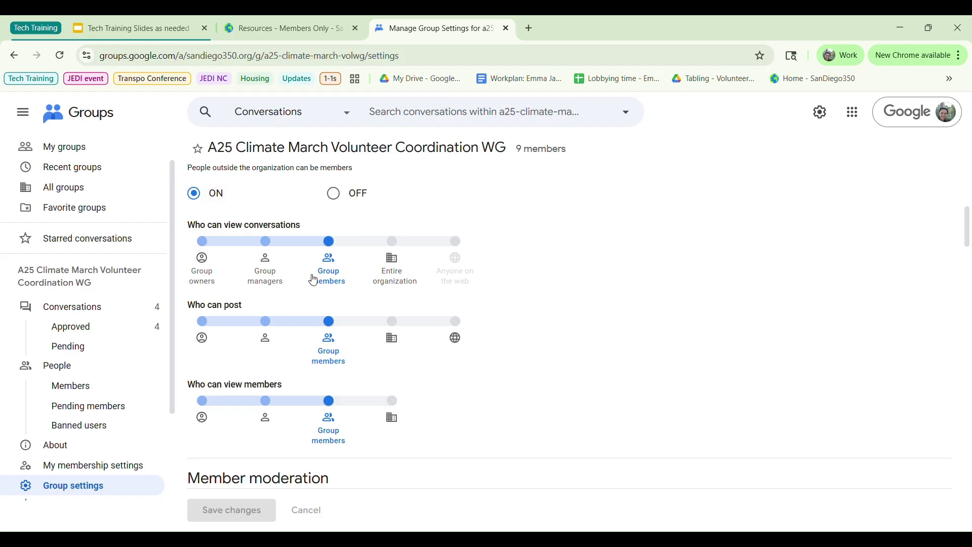
{"action": "scroll", "coordinate": [313, 279], "scroll_direction": "down", "scroll_amount": 1}
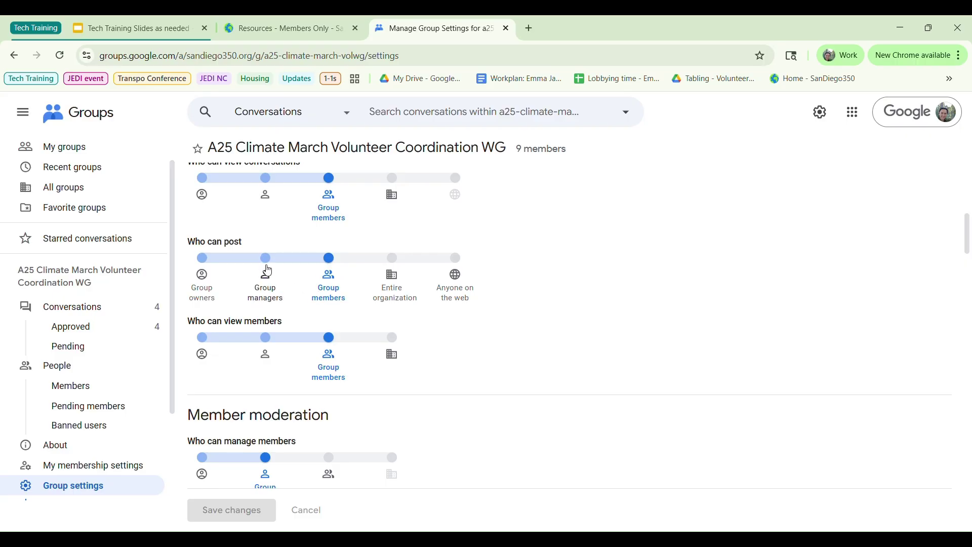
{"action": "scroll", "coordinate": [265, 263], "scroll_direction": "down", "scroll_amount": 1}
{"action": "scroll", "coordinate": [264, 262], "scroll_direction": "down", "scroll_amount": 1}
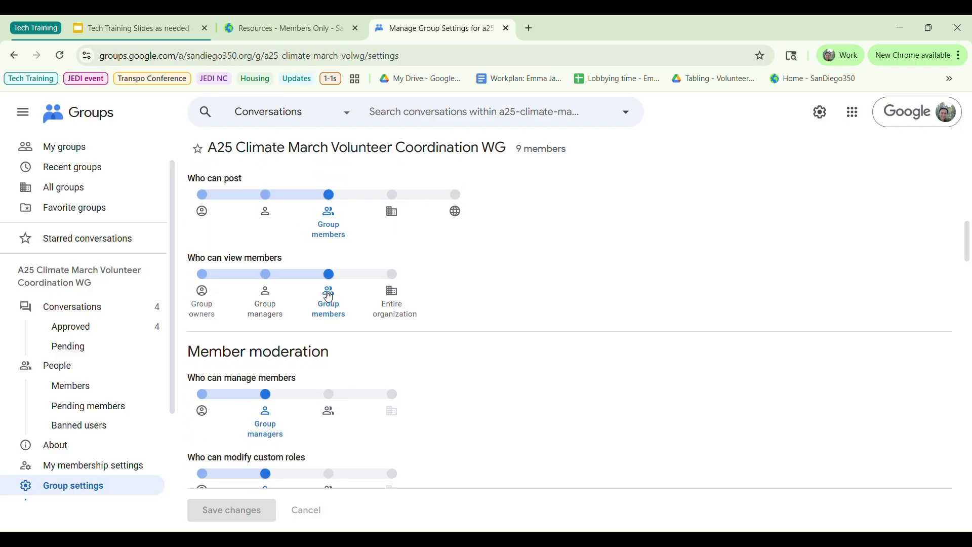
{"action": "left_click", "coordinate": [266, 291]}
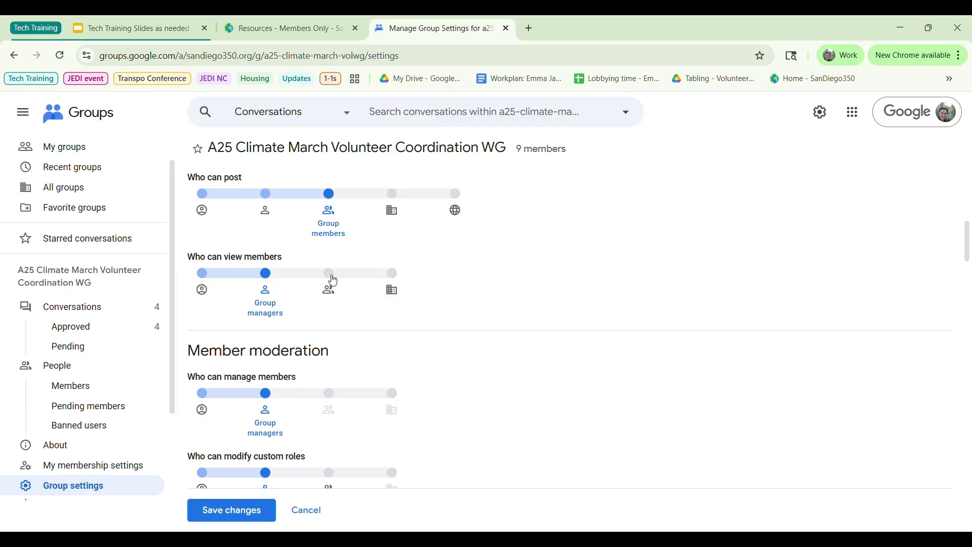
Step: Set who can view member email addresses to Group managers in the group's Member privacy settings
{"action": "scroll", "coordinate": [334, 281], "scroll_direction": "down", "scroll_amount": 3}
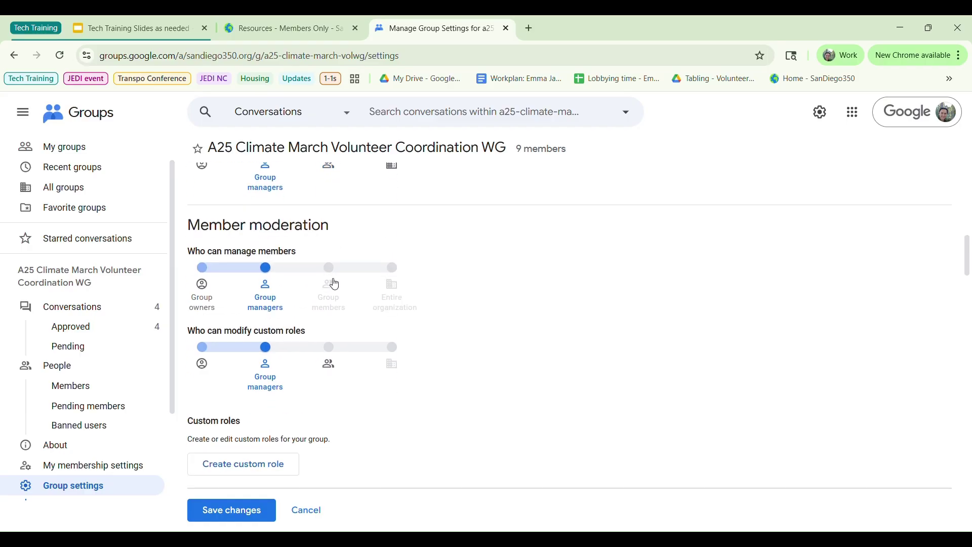
{"action": "scroll", "coordinate": [269, 249], "scroll_direction": "down", "scroll_amount": 1}
{"action": "scroll", "coordinate": [271, 251], "scroll_direction": "up", "scroll_amount": 1}
{"action": "scroll", "coordinate": [208, 253], "scroll_direction": "down", "scroll_amount": 5}
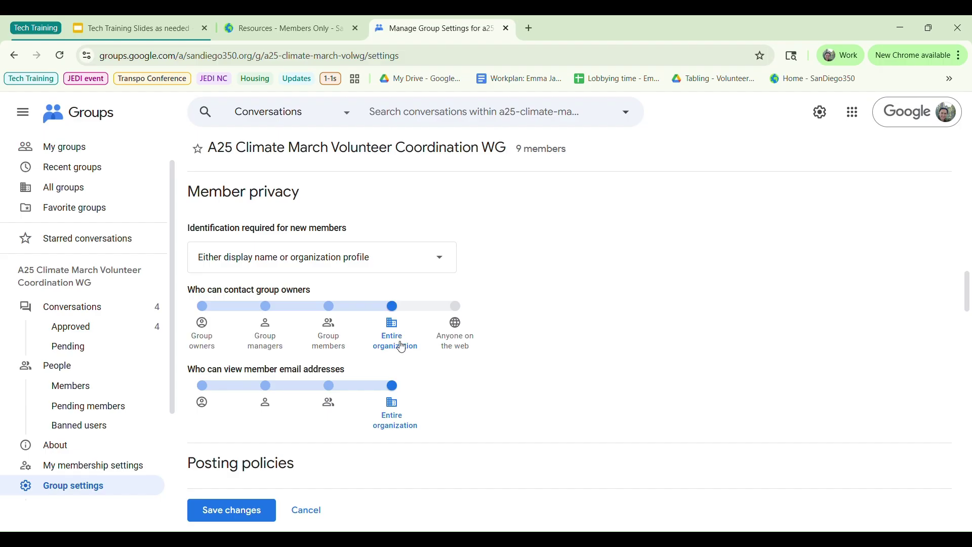
{"action": "scroll", "coordinate": [373, 362], "scroll_direction": "down", "scroll_amount": 1}
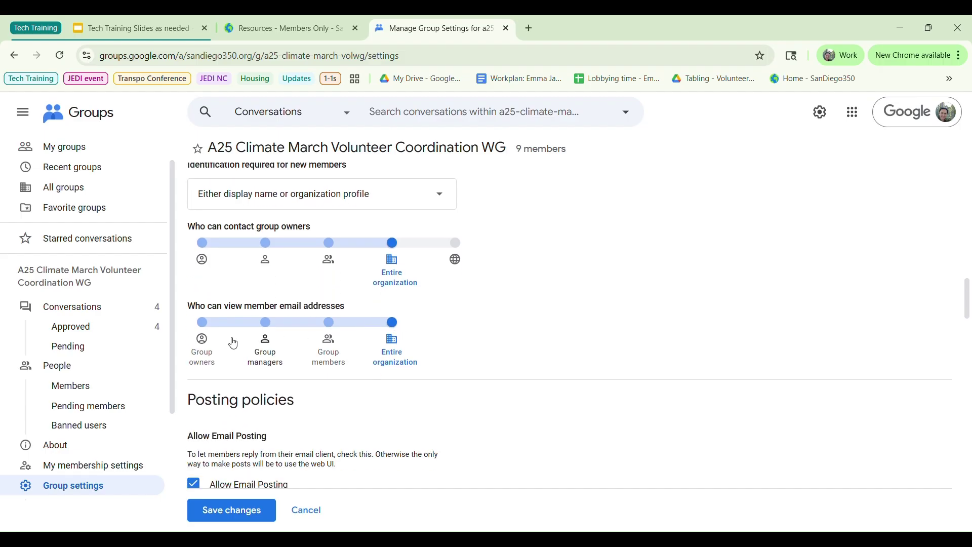
{"action": "left_click", "coordinate": [264, 322]}
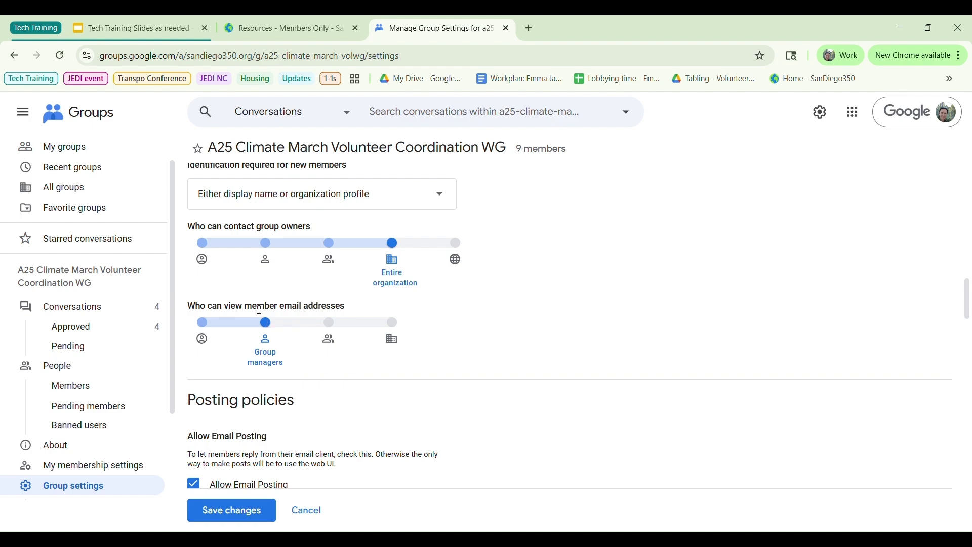
Step: Review the group's member privacy and posting policies, including email and web posting, conversation history, default sender, message moderation and new member restrictions
{"action": "scroll", "coordinate": [536, 336], "scroll_direction": "down", "scroll_amount": 1}
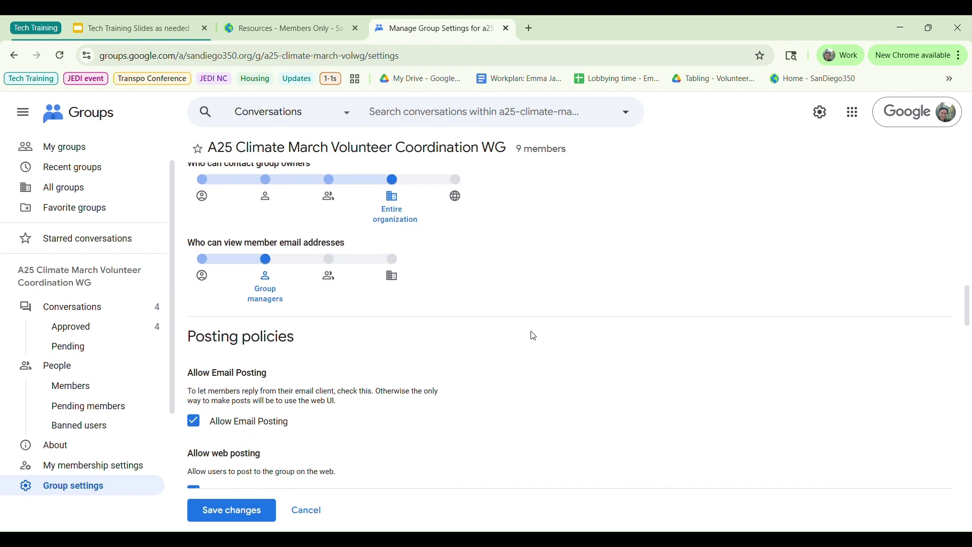
{"action": "scroll", "coordinate": [454, 306], "scroll_direction": "down", "scroll_amount": 1}
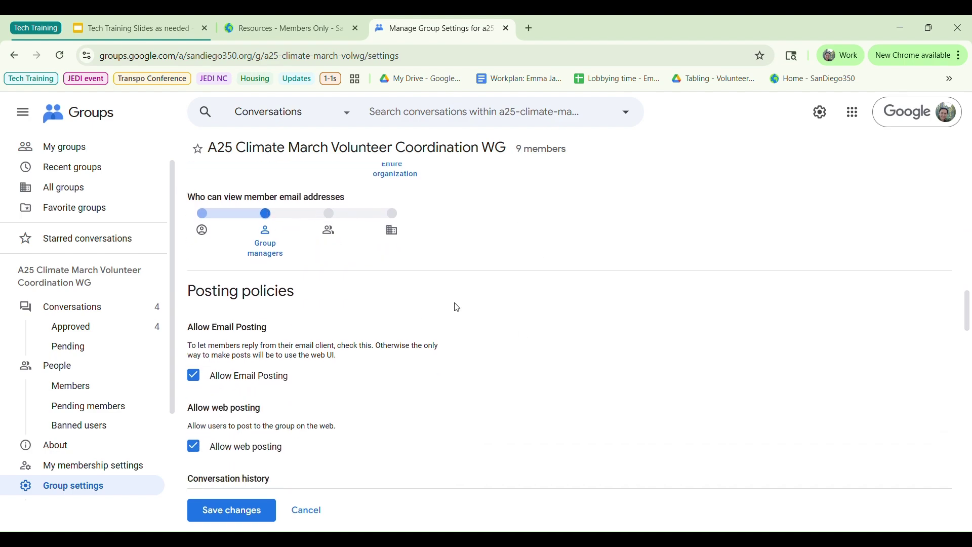
{"action": "scroll", "coordinate": [456, 306], "scroll_direction": "up", "scroll_amount": 2}
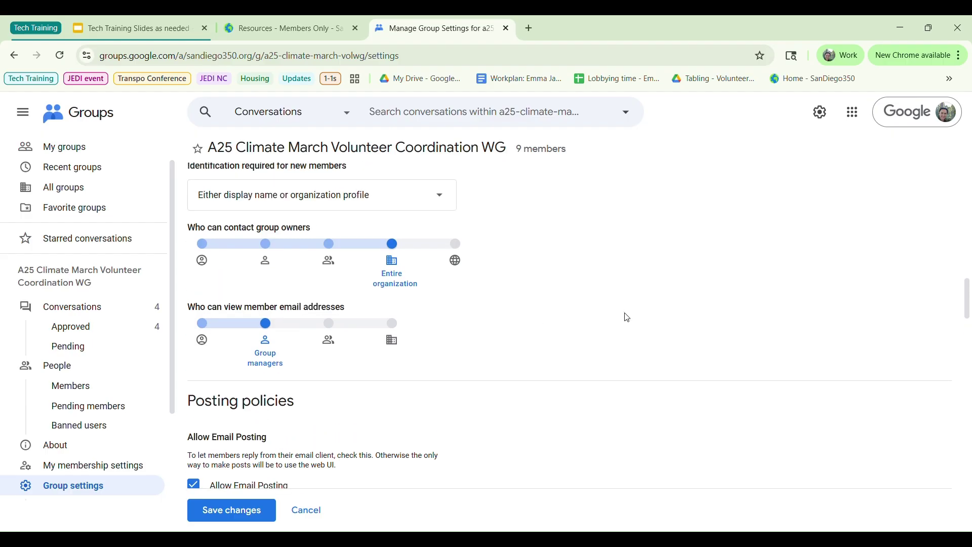
{"action": "scroll", "coordinate": [626, 321], "scroll_direction": "up", "scroll_amount": 1}
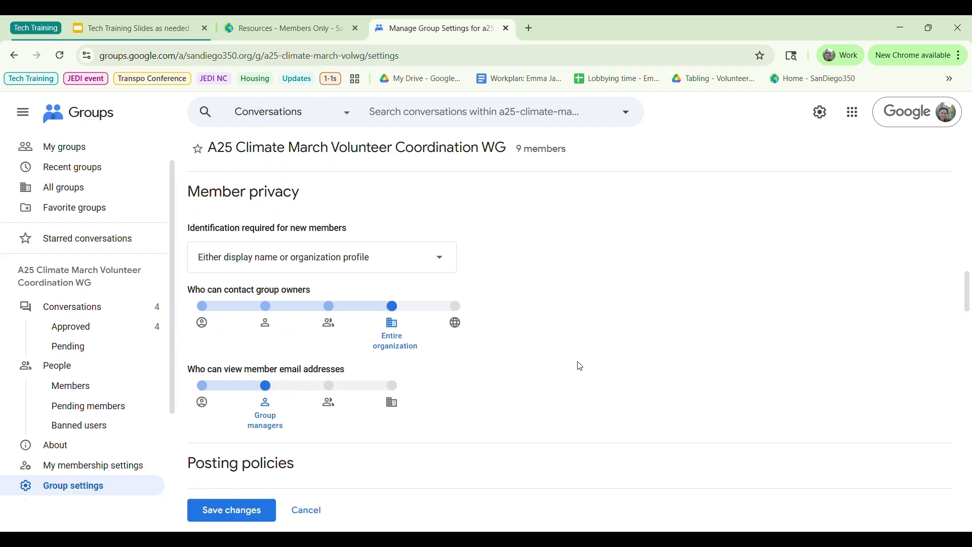
{"action": "scroll", "coordinate": [525, 360], "scroll_direction": "down", "scroll_amount": 5}
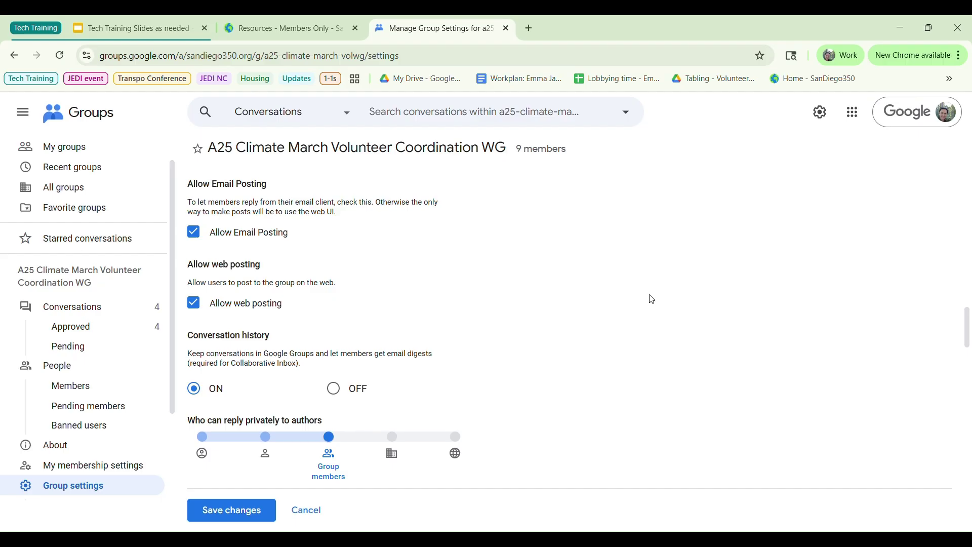
{"action": "scroll", "coordinate": [652, 300], "scroll_direction": "up", "scroll_amount": 1}
{"action": "scroll", "coordinate": [651, 300], "scroll_direction": "down", "scroll_amount": 2}
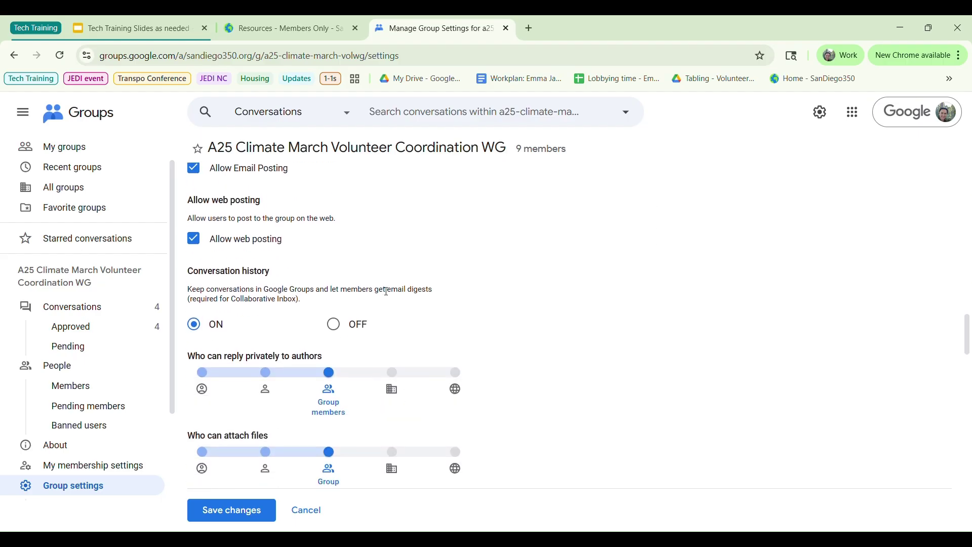
{"action": "scroll", "coordinate": [376, 374], "scroll_direction": "down", "scroll_amount": 5}
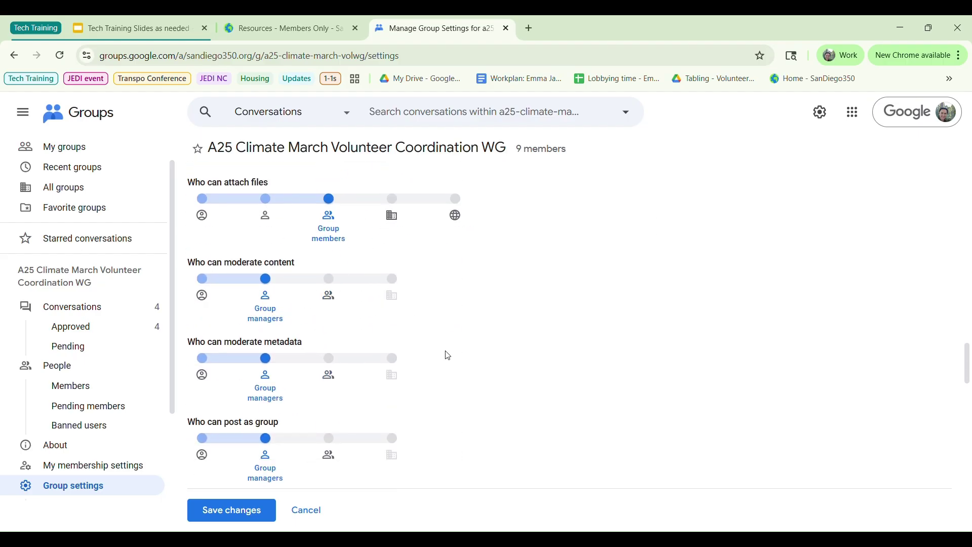
{"action": "scroll", "coordinate": [324, 281], "scroll_direction": "down", "scroll_amount": 6}
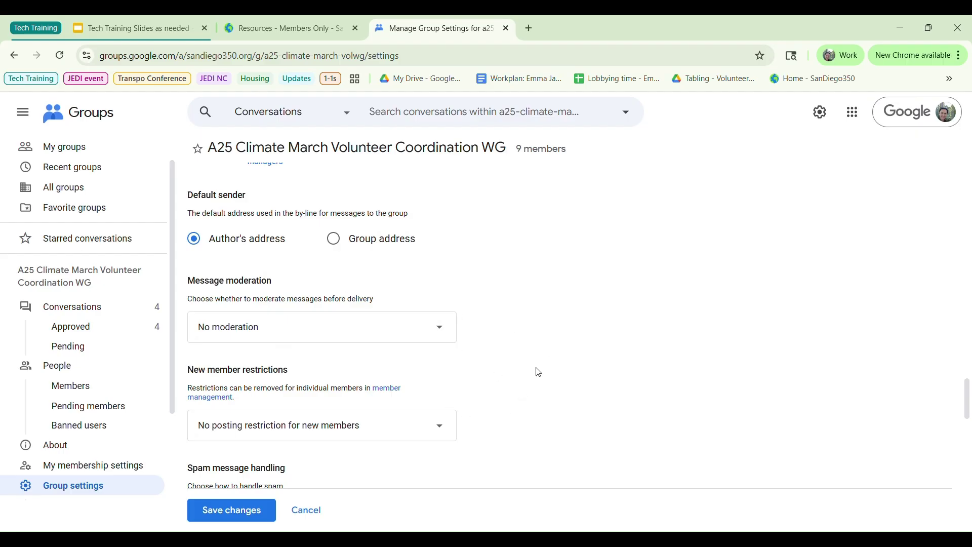
{"action": "scroll", "coordinate": [537, 380], "scroll_direction": "down", "scroll_amount": 3}
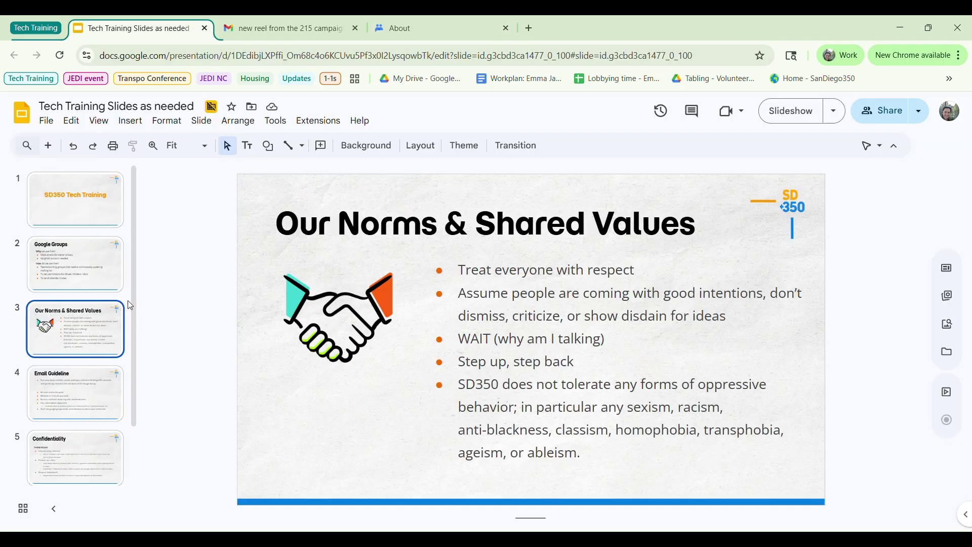